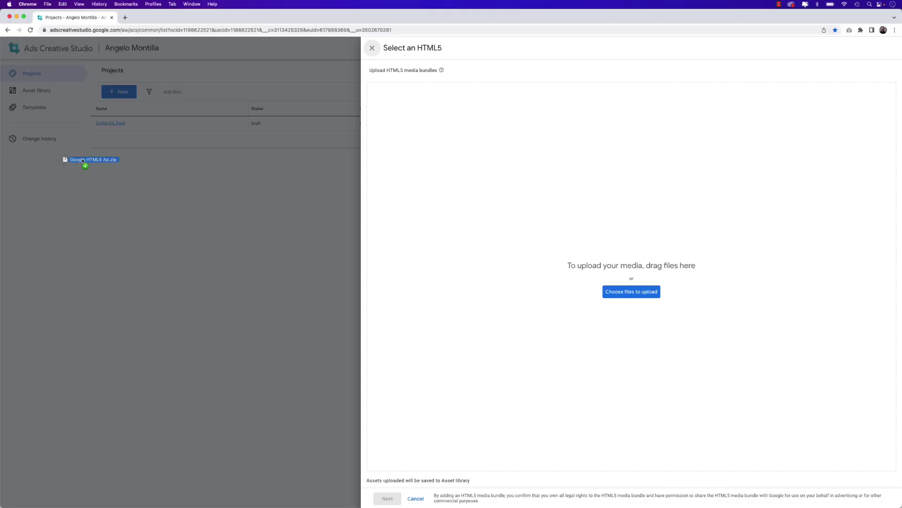
Step: Upload Google HTML5 Ad.zip to the HTML5 upload zone in Ads Creative Studio
left_click_drag(82, 162, 594, 245)
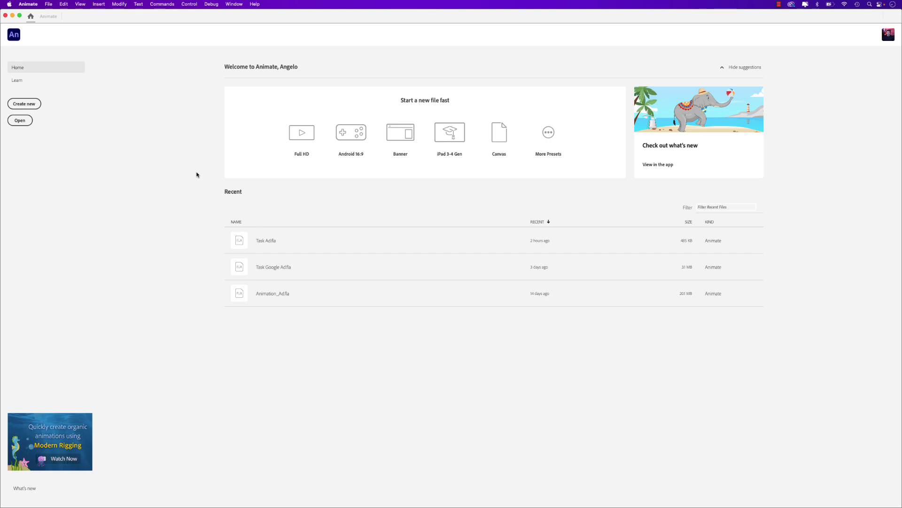
Step: Create a new 336 × 280 px web document at 30 fps on the HTML5 Canvas platform
left_click(35, 106)
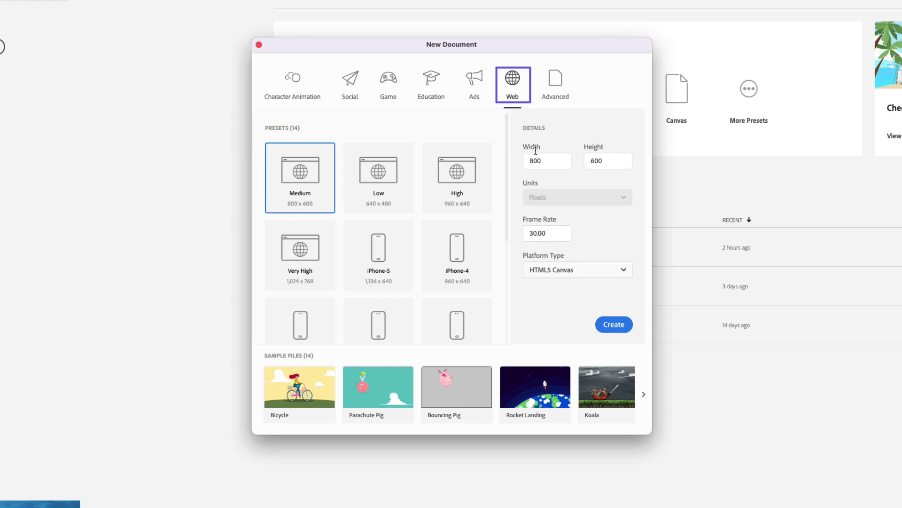
left_click_drag(541, 161, 524, 161)
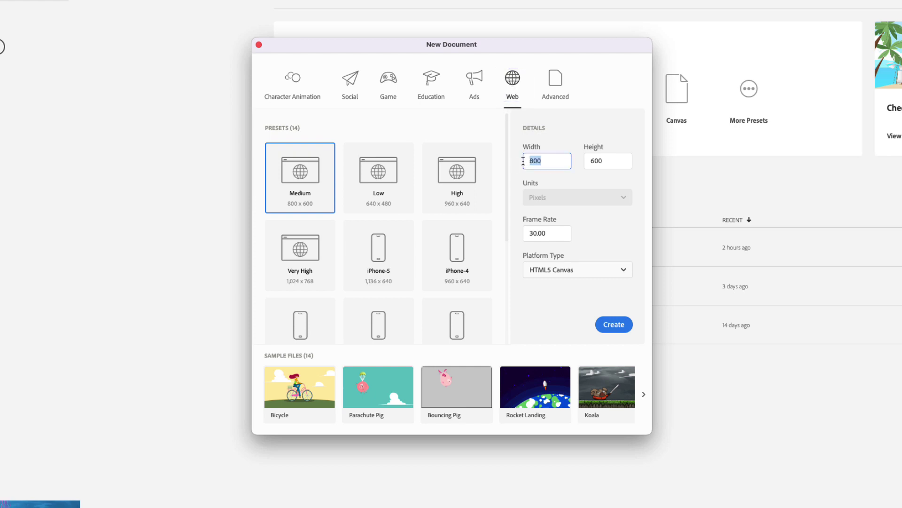
type("33")
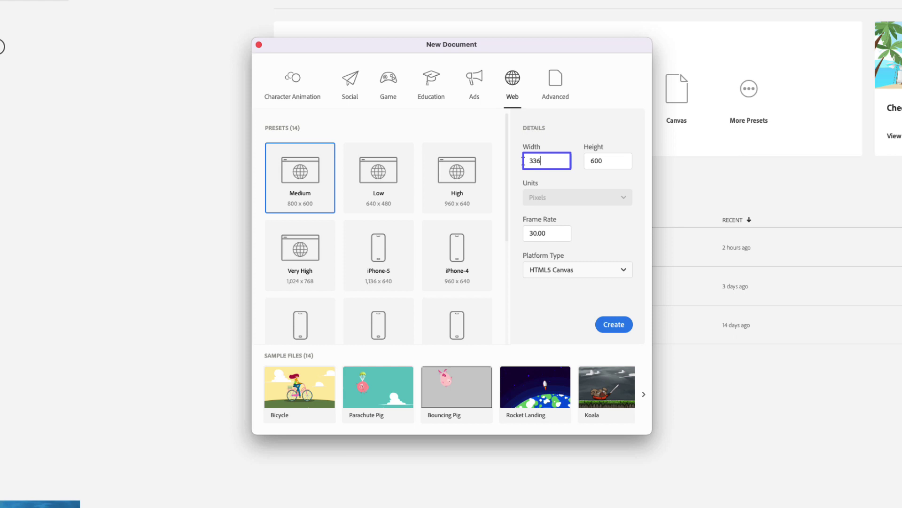
type("6")
key("Tab")
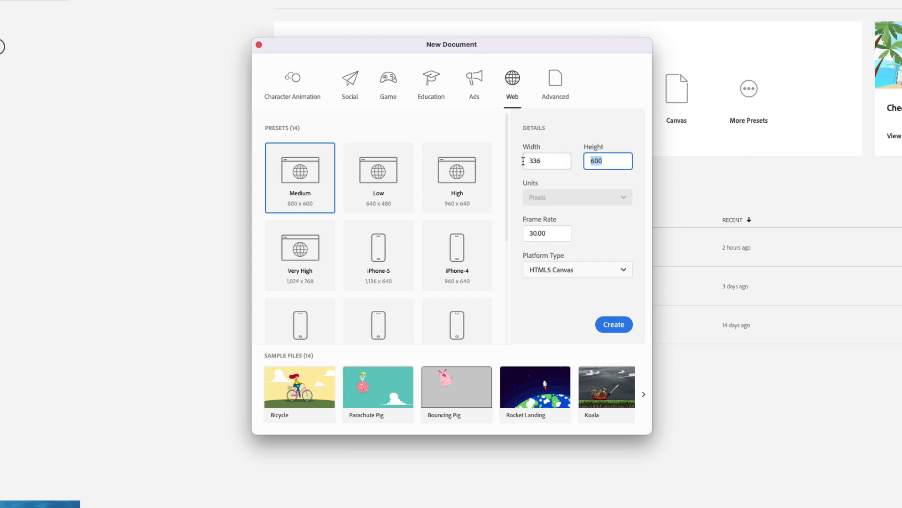
type("280")
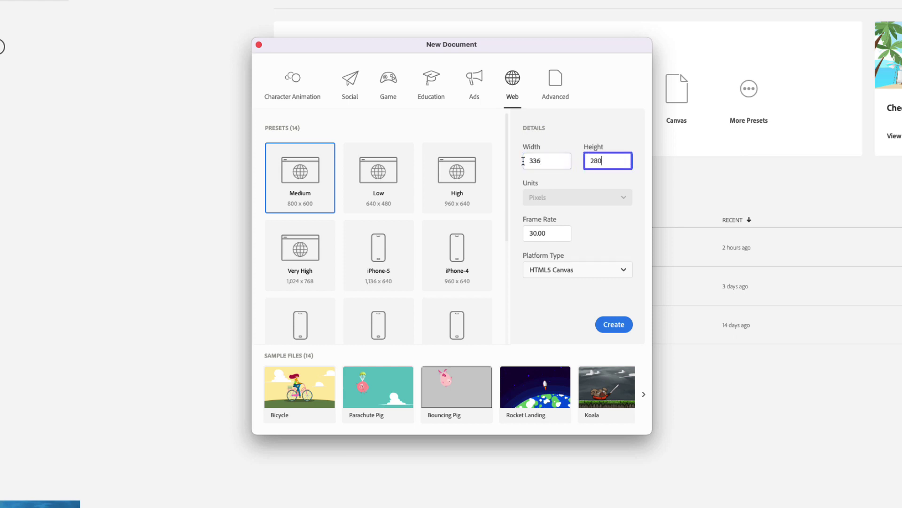
key("Tab")
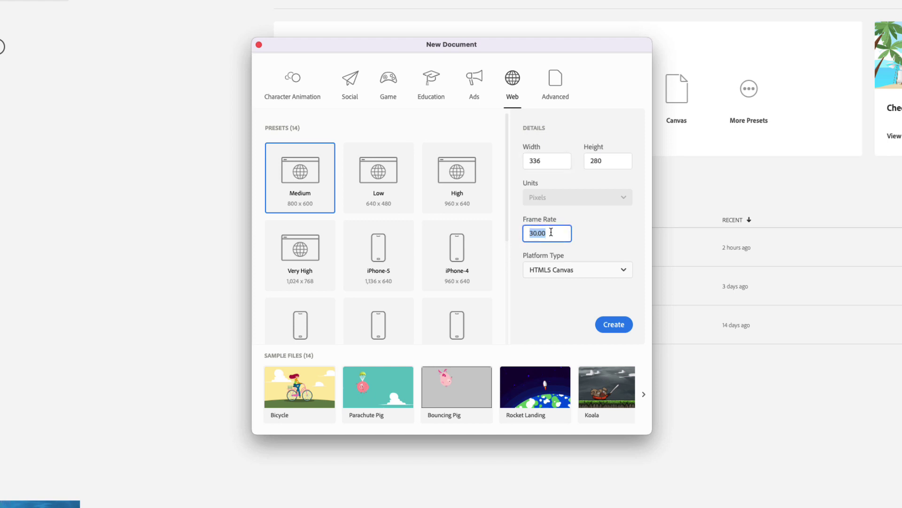
left_click(588, 275)
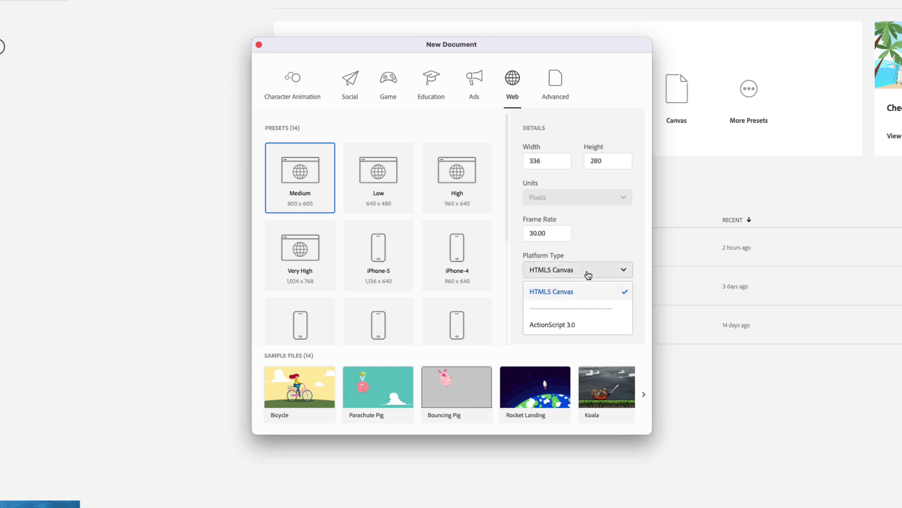
left_click(588, 275)
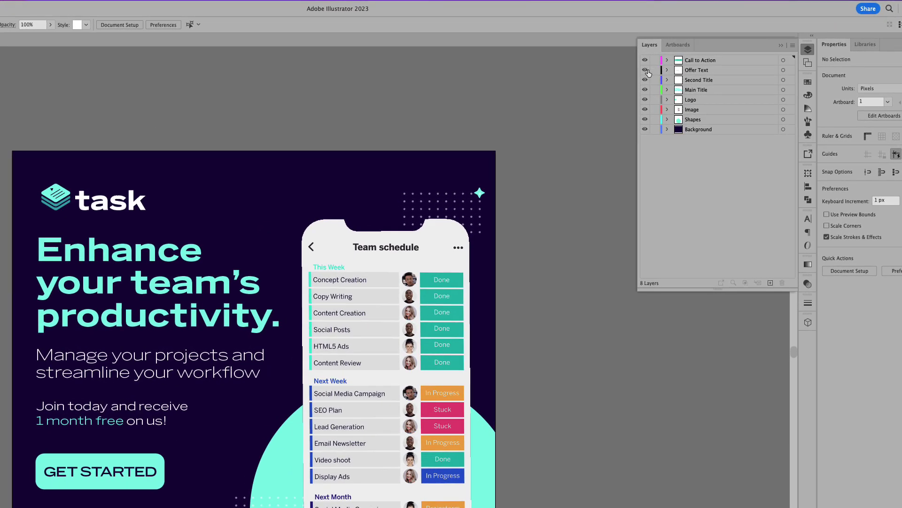
left_click(645, 129)
left_click(645, 129)
left_click(645, 119)
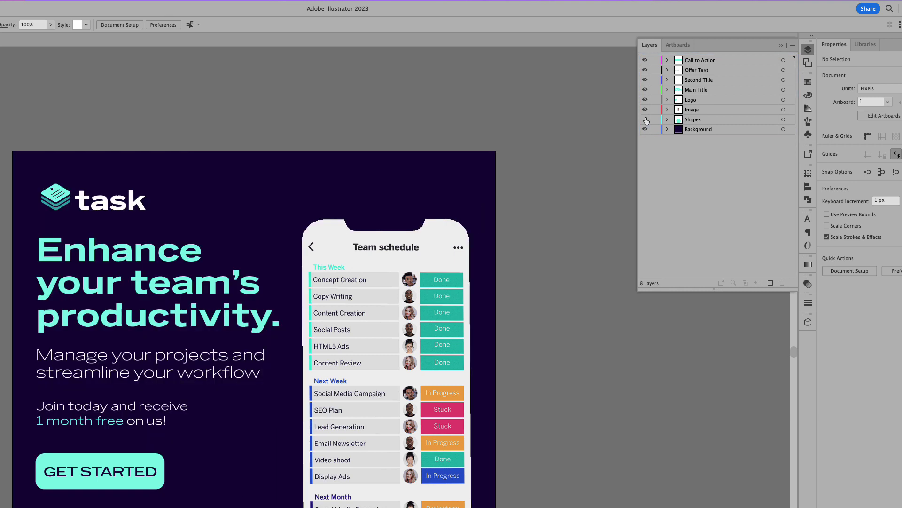
left_click(644, 119)
left_click(645, 110)
left_click(645, 110)
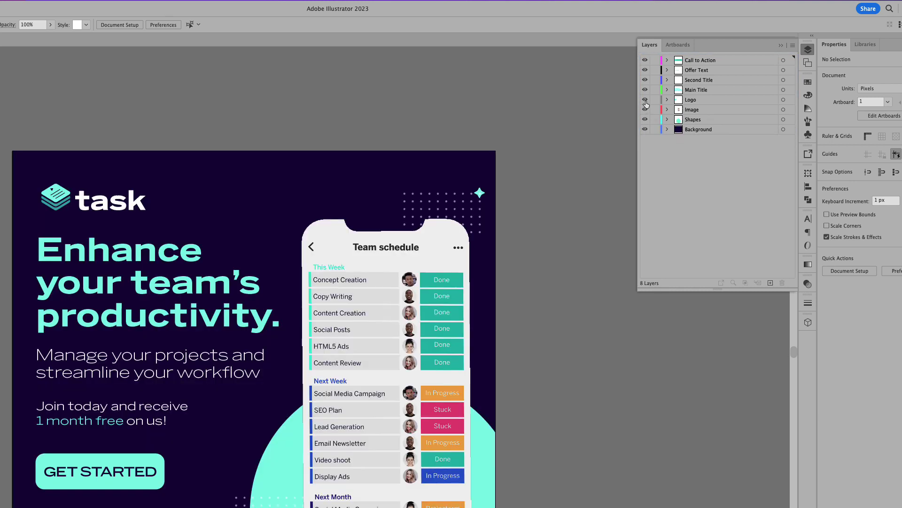
left_click(645, 99)
left_click(645, 100)
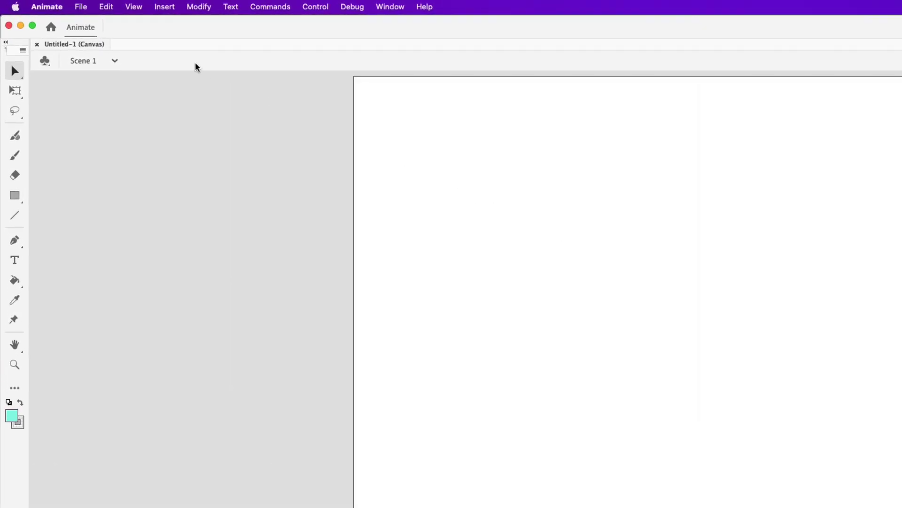
Step: Import Google_Ad.ai to the stage and collapse the import list to its top-level layers
left_click(80, 7)
mouse_move(107, 188)
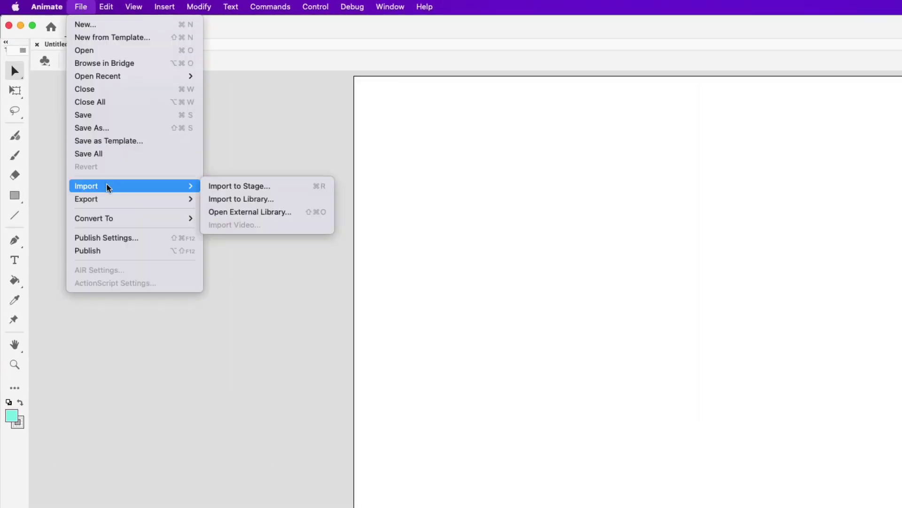
left_click(280, 188)
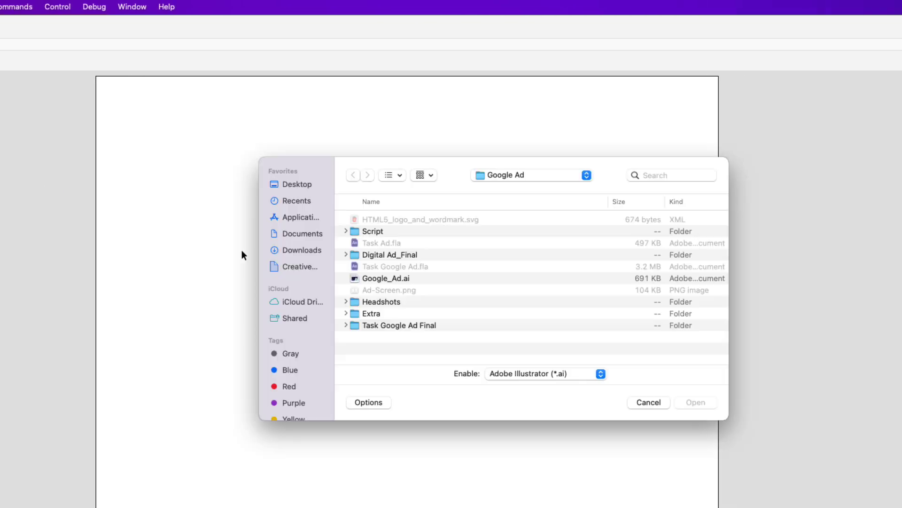
left_click(417, 277)
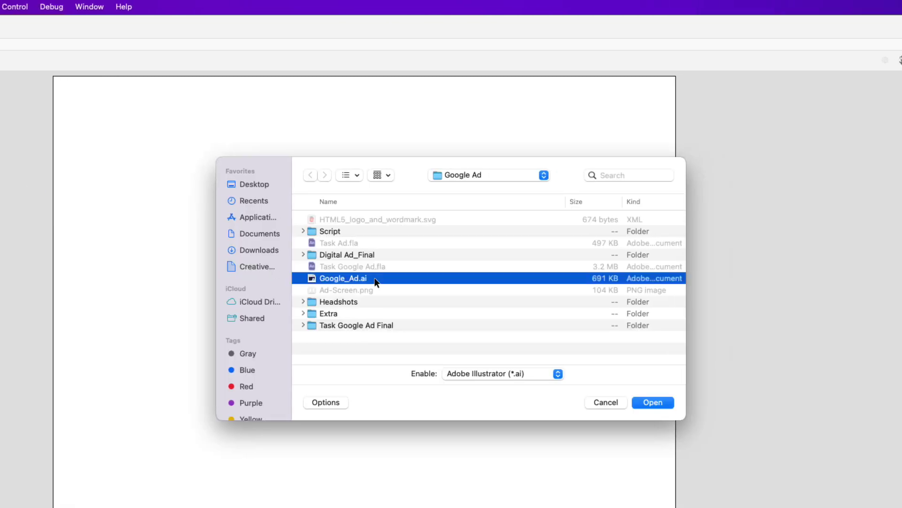
left_click(521, 373)
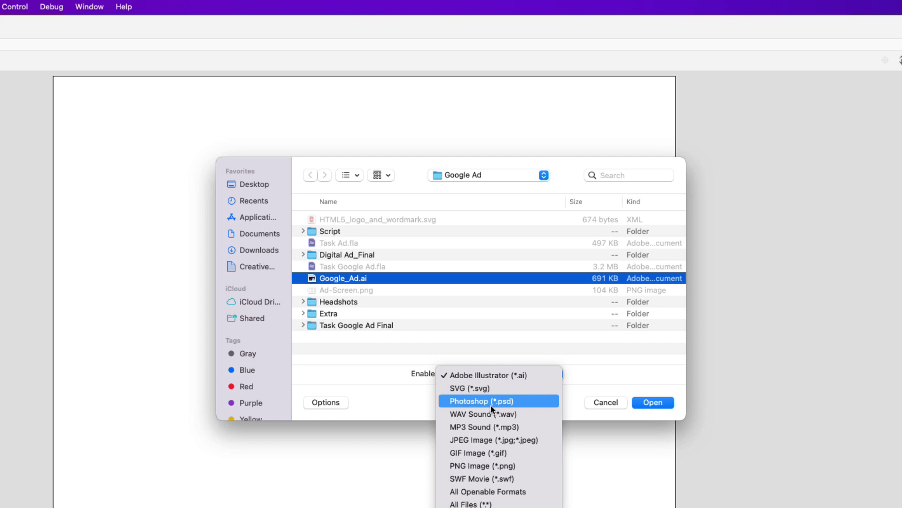
left_click(484, 376)
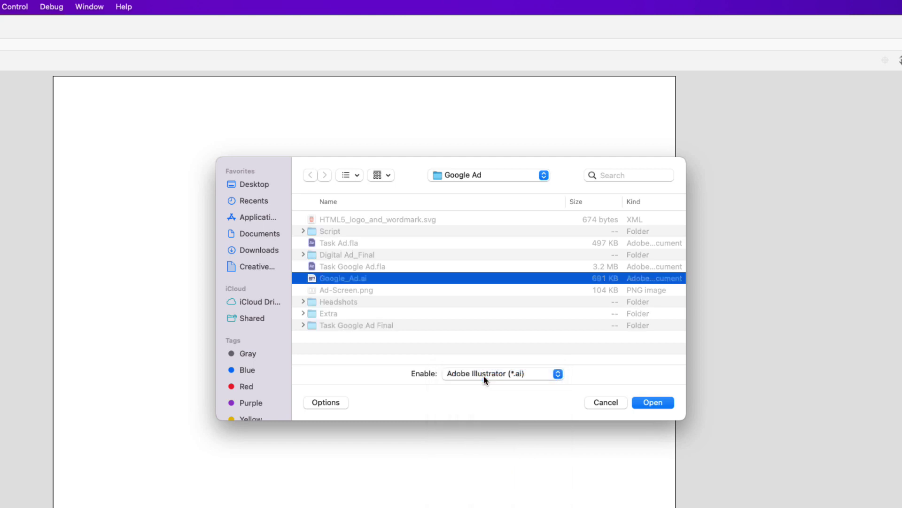
left_click(656, 403)
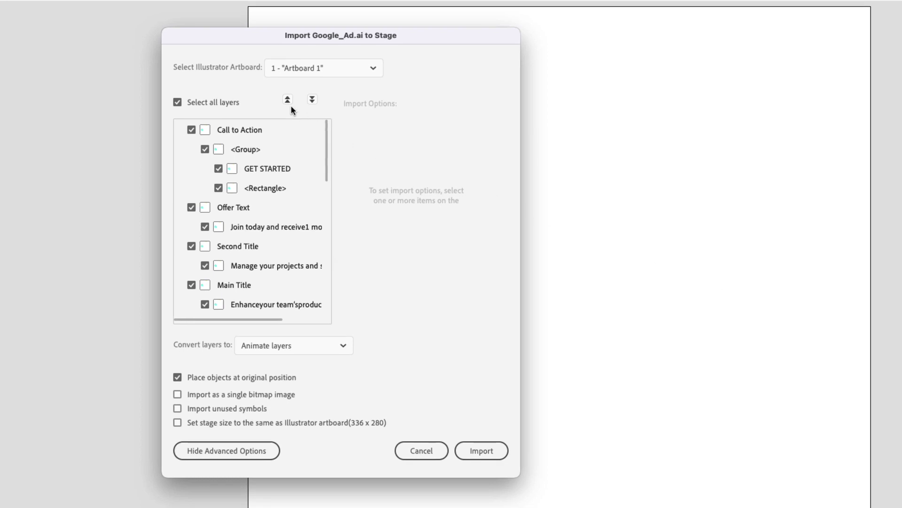
left_click(287, 100)
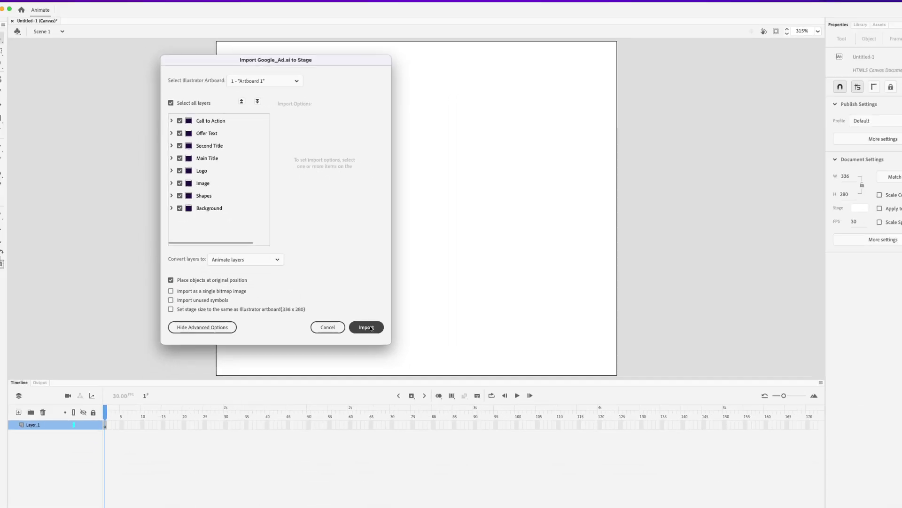
Step: Import the artwork as eight layers and extend every layer to frame 600
left_click(370, 327)
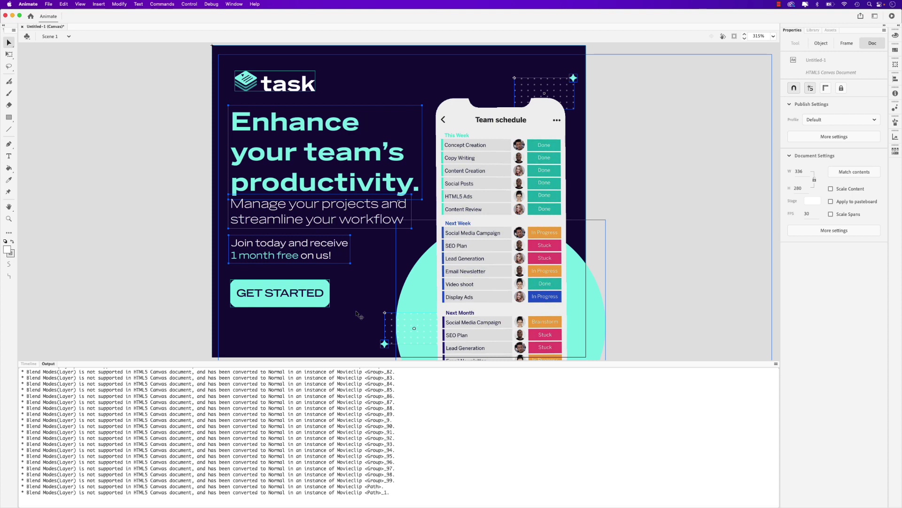
left_click(29, 364)
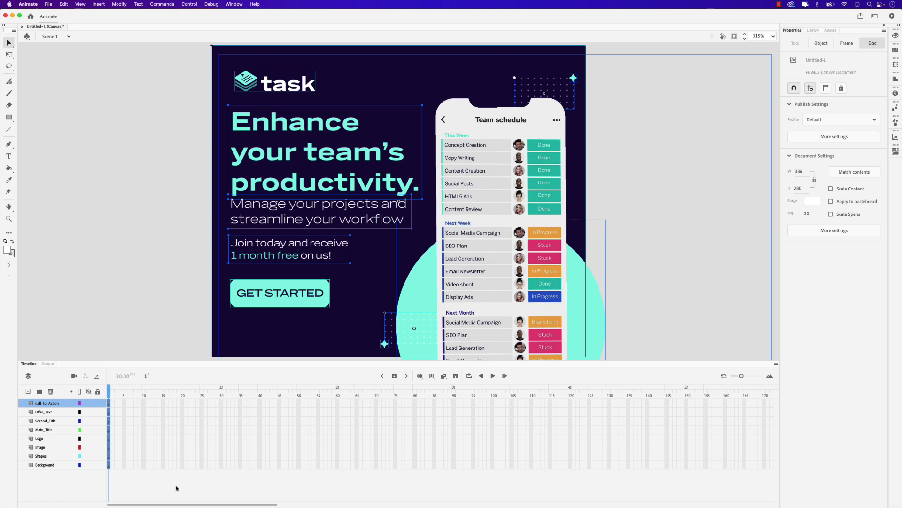
left_click_drag(175, 504, 619, 505)
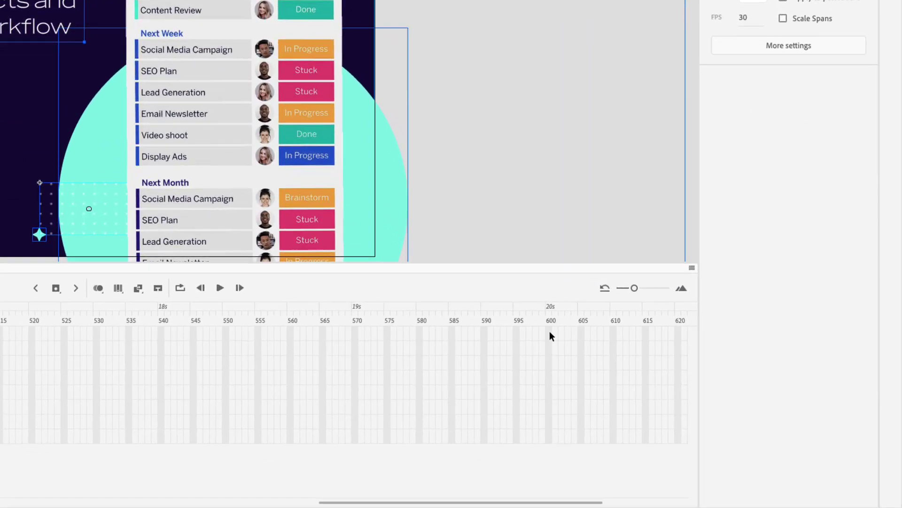
left_click(549, 333)
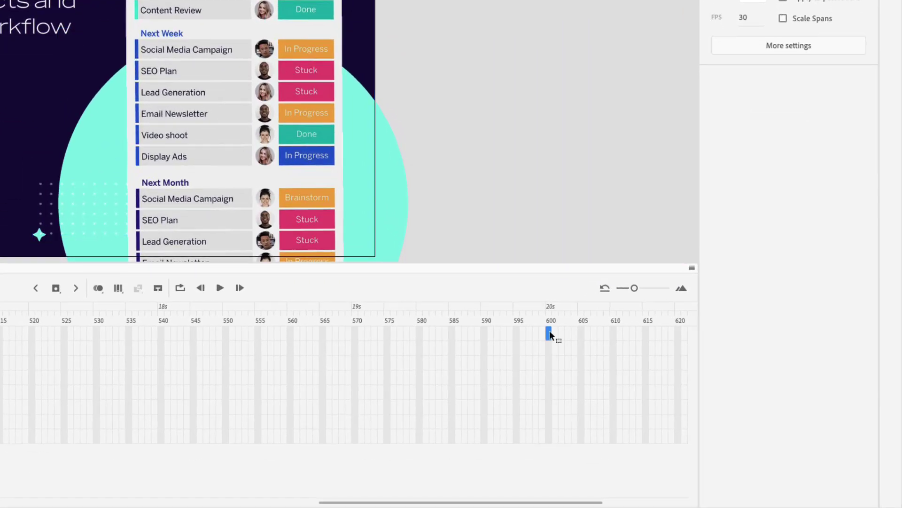
left_click(550, 439, "shift")
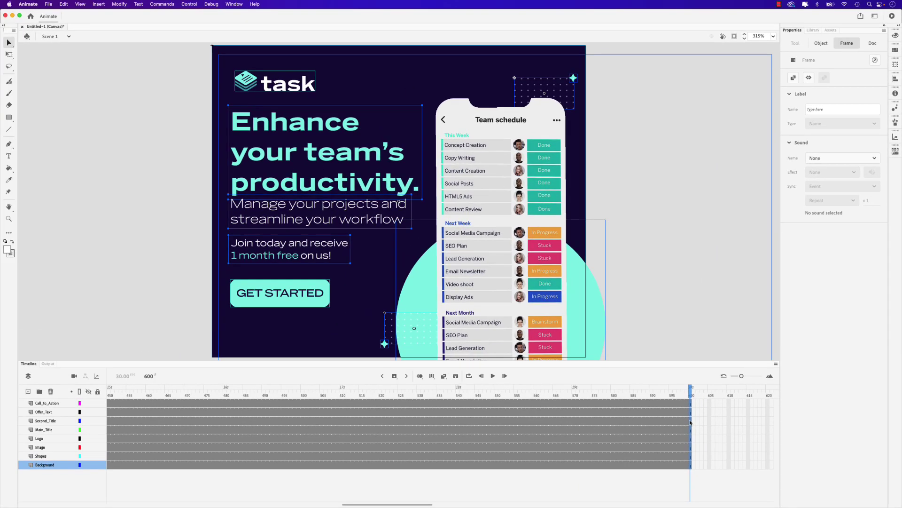
left_click(691, 426)
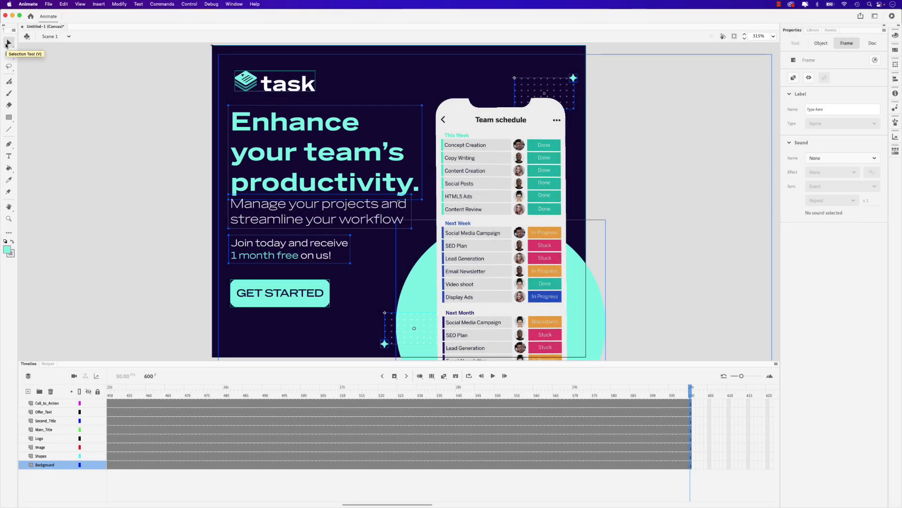
Step: Tighten the main headline's line spacing to about -4 pt
left_click(205, 155)
left_click(251, 162)
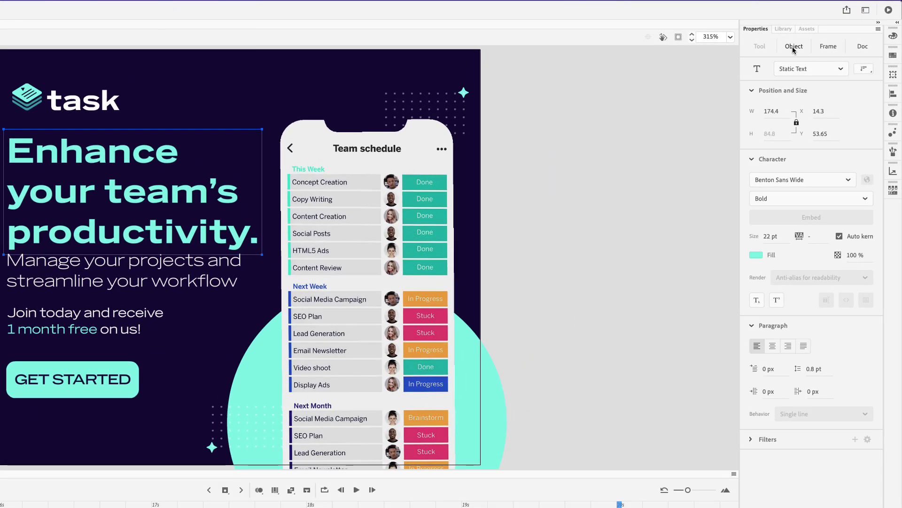
left_click(798, 51)
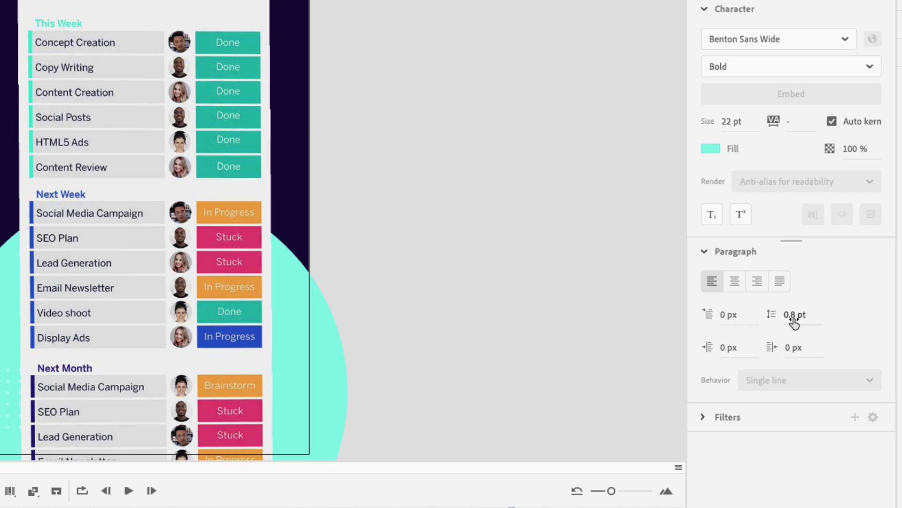
left_click(794, 324)
type("1")
key("Return")
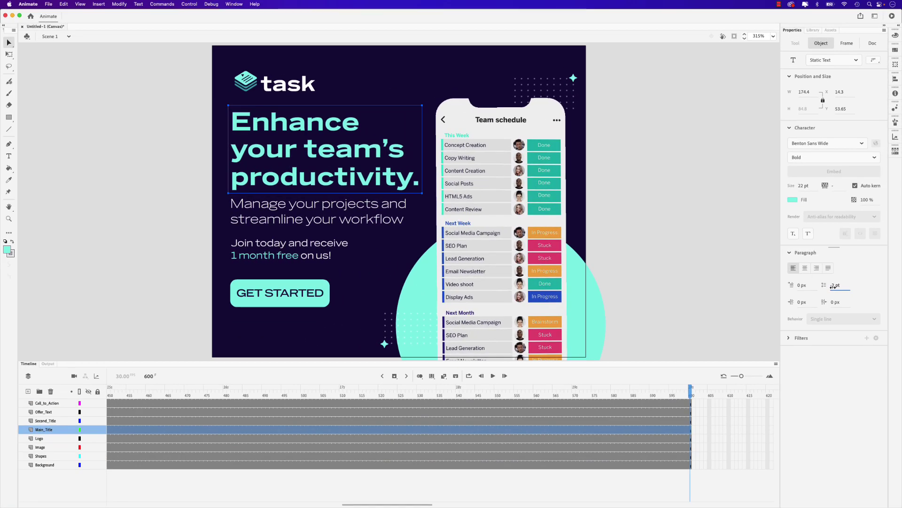
left_click_drag(834, 287, 832, 288)
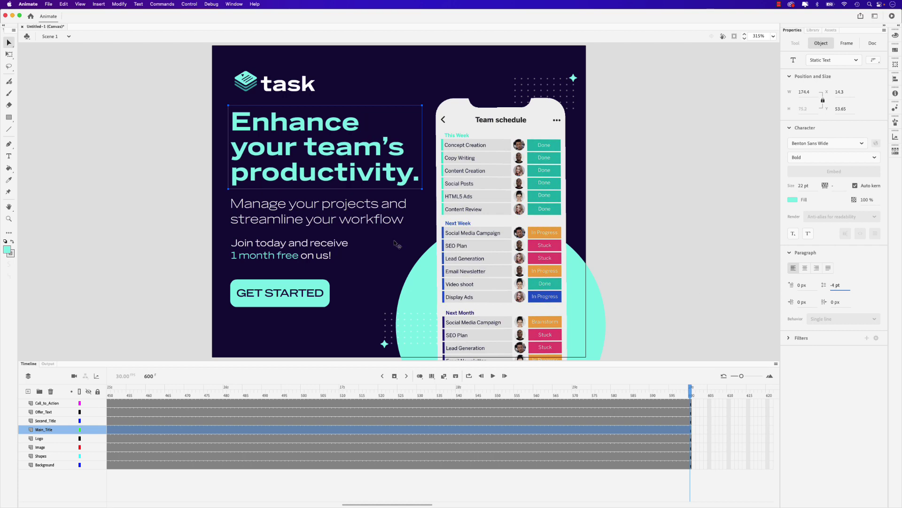
Step: Nudge the subtitle and offer text up slightly, then return the playhead to frame 1
left_click(351, 215)
left_click(351, 215)
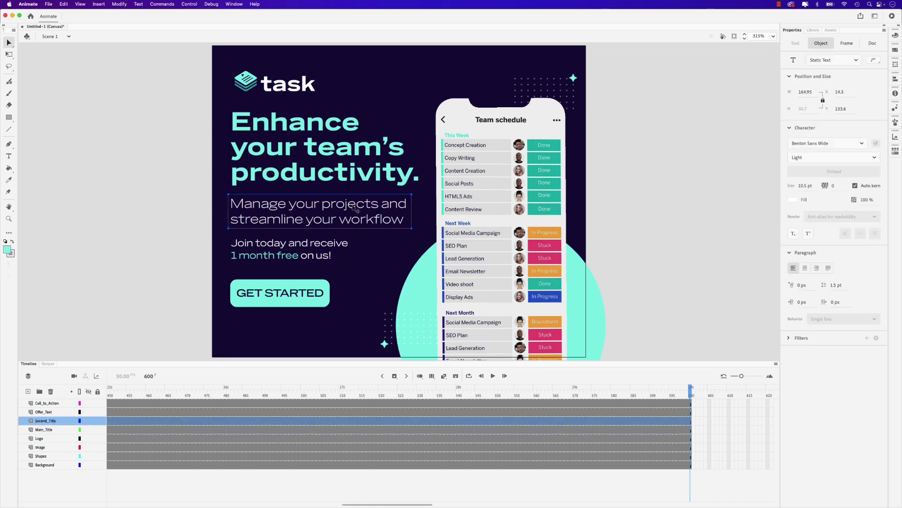
left_click_drag(241, 212, 241, 210)
left_click(270, 259)
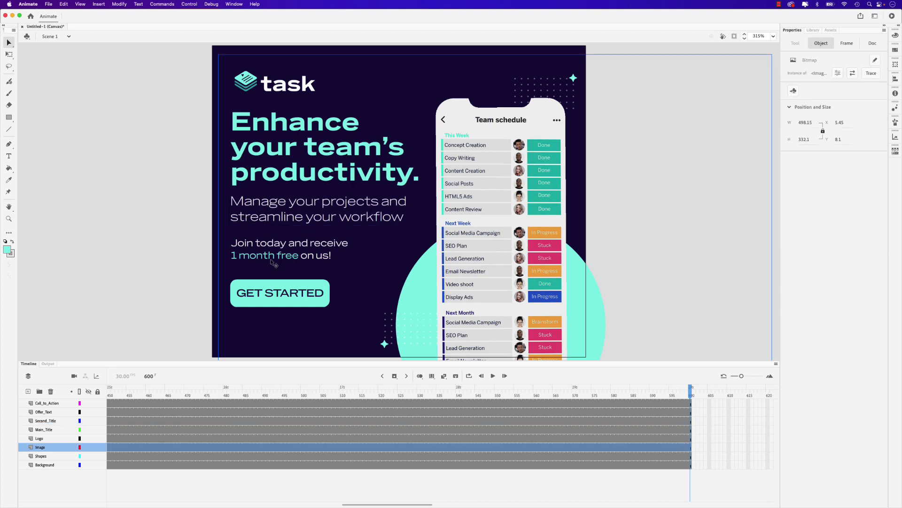
left_click(270, 262)
left_click_drag(266, 259, 266, 258)
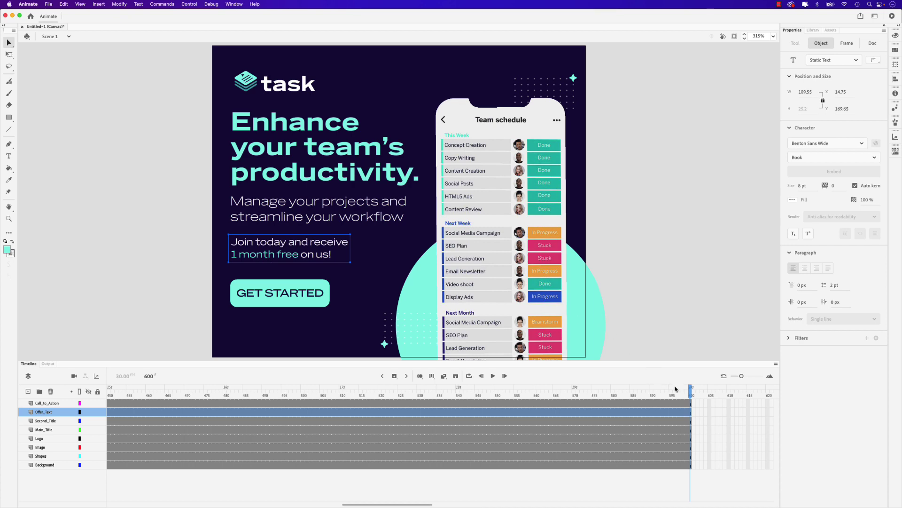
left_click_drag(691, 393, 96, 391)
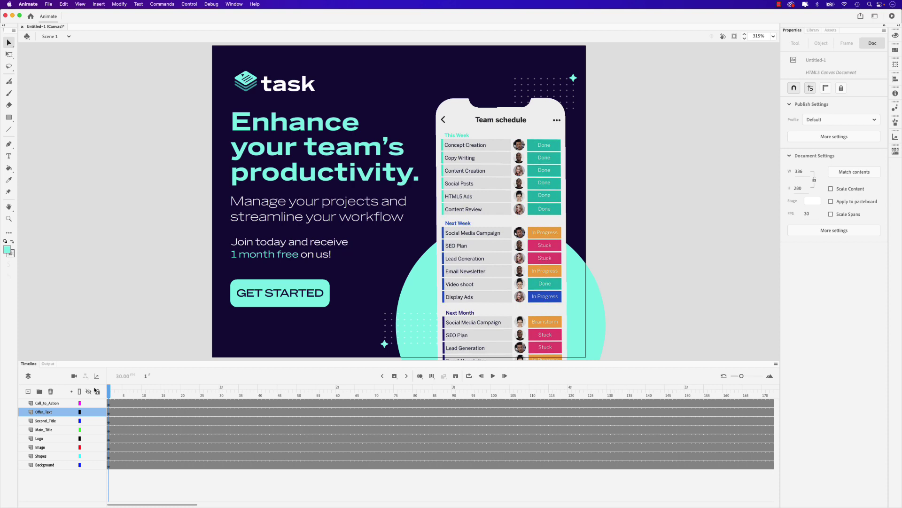
Step: Convert the Main_Title layer's headline into a Movie Clip symbol named 'Main Title Text'
left_click(47, 429)
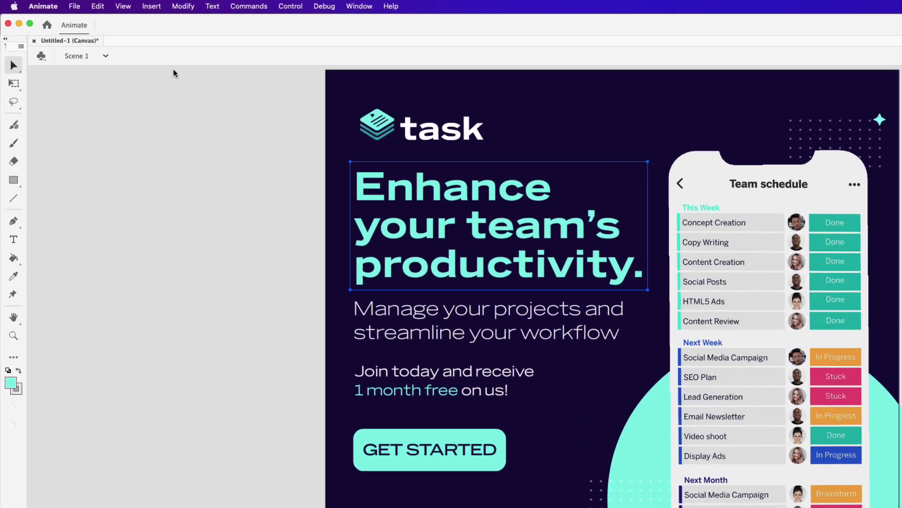
left_click(121, 5)
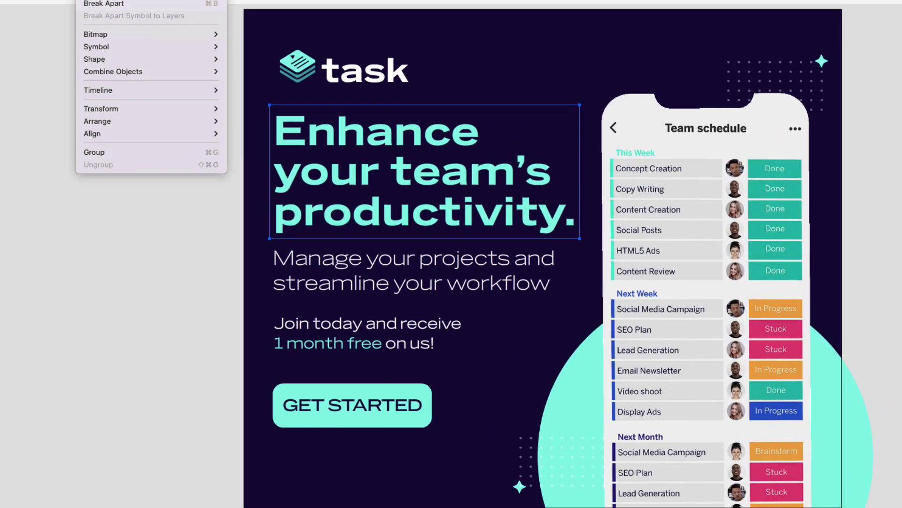
left_click(247, 42)
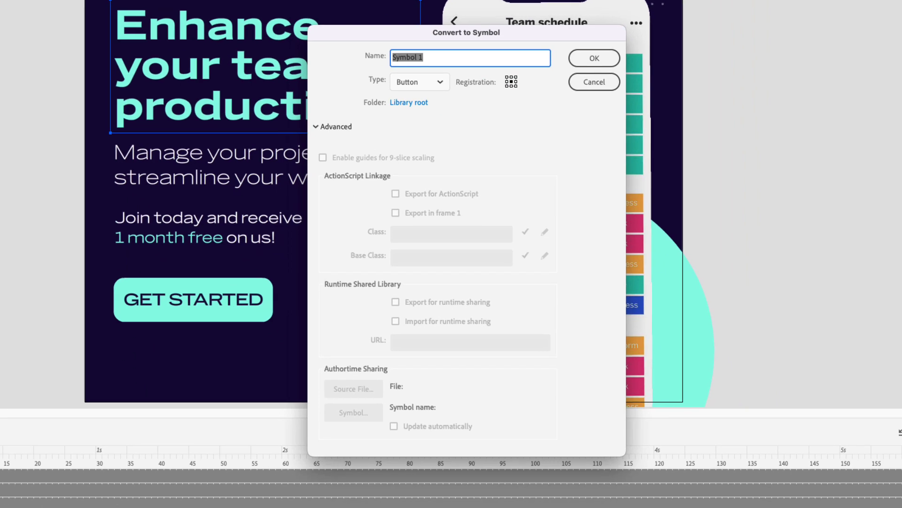
type("Main Title Text")
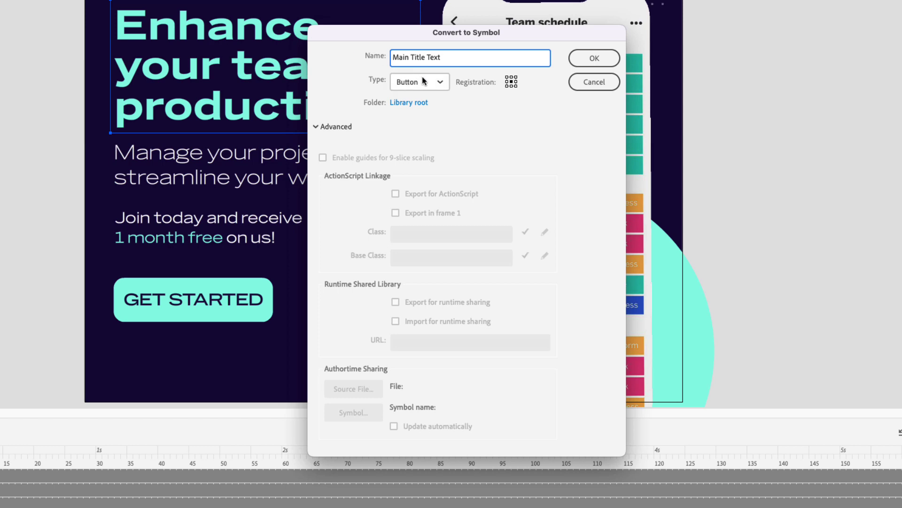
left_click(441, 82)
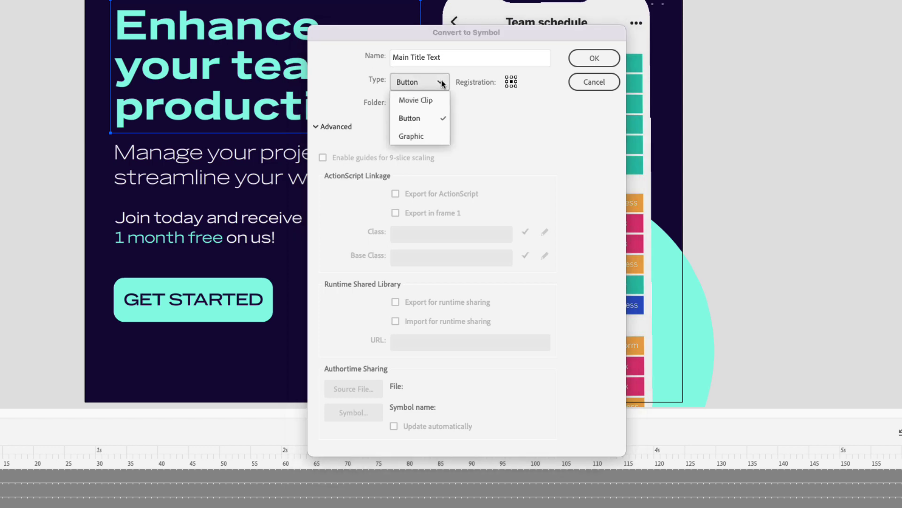
left_click(436, 105)
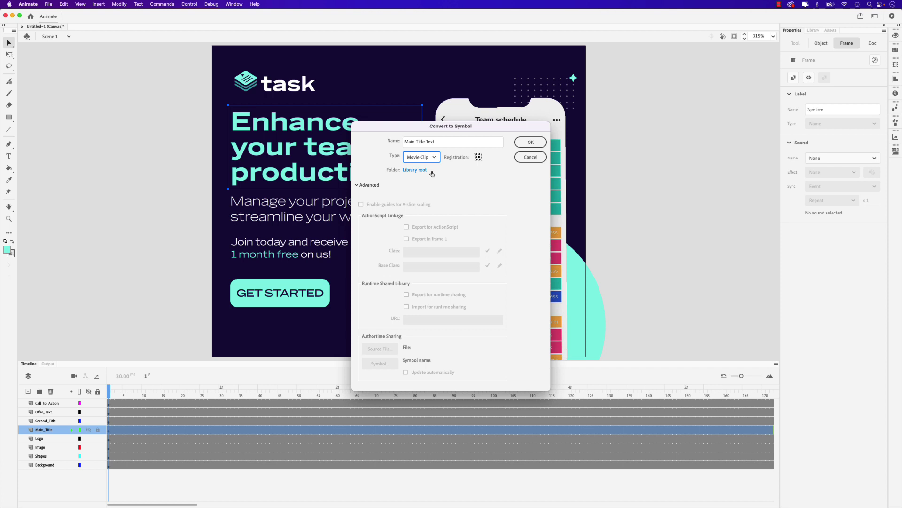
left_click(535, 139)
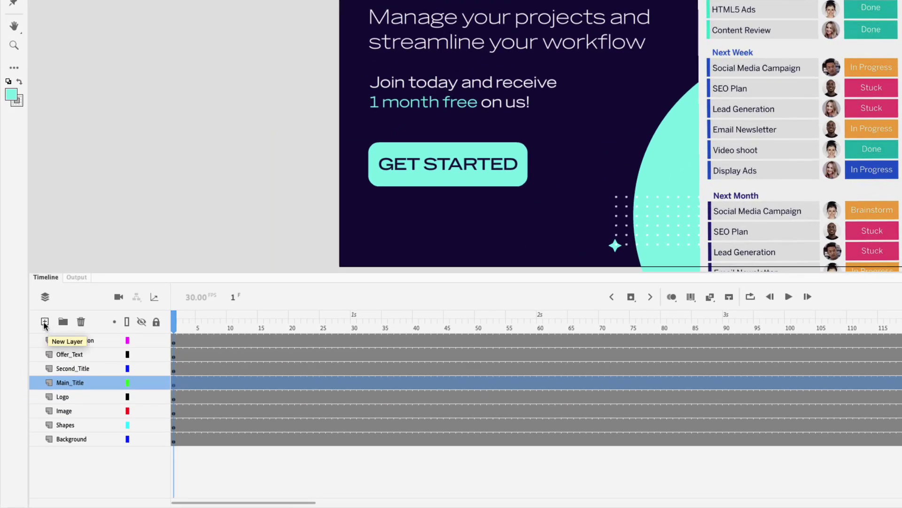
Step: Add a layer named Mask above Main_Title and draw a rectangle covering the headline
left_click(45, 323)
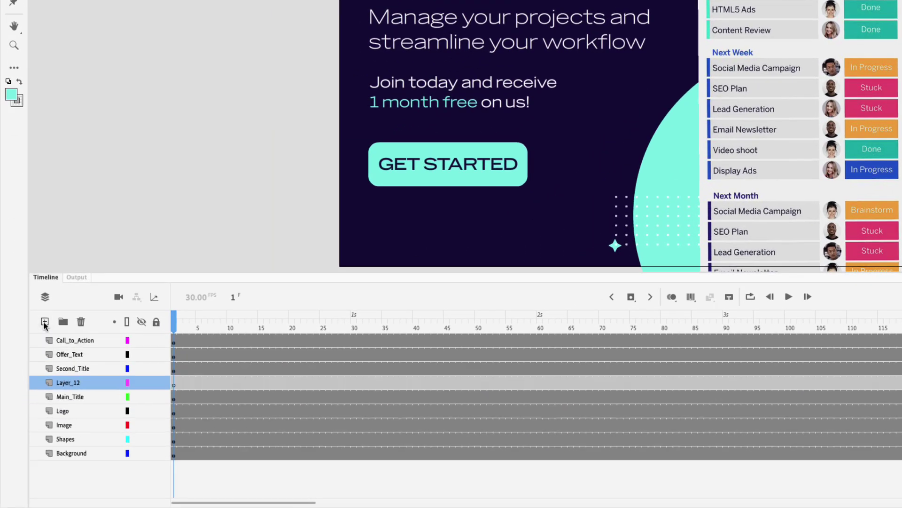
double_click(69, 383)
type("Mask")
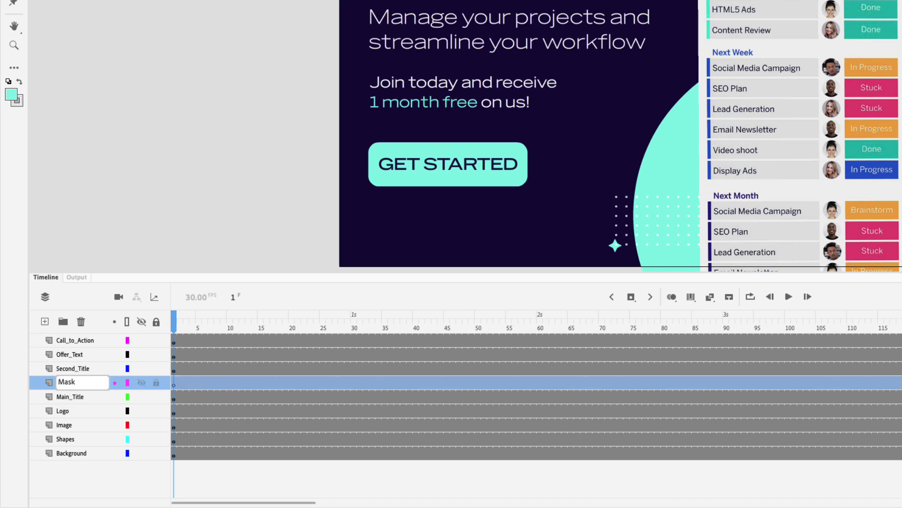
key("Return")
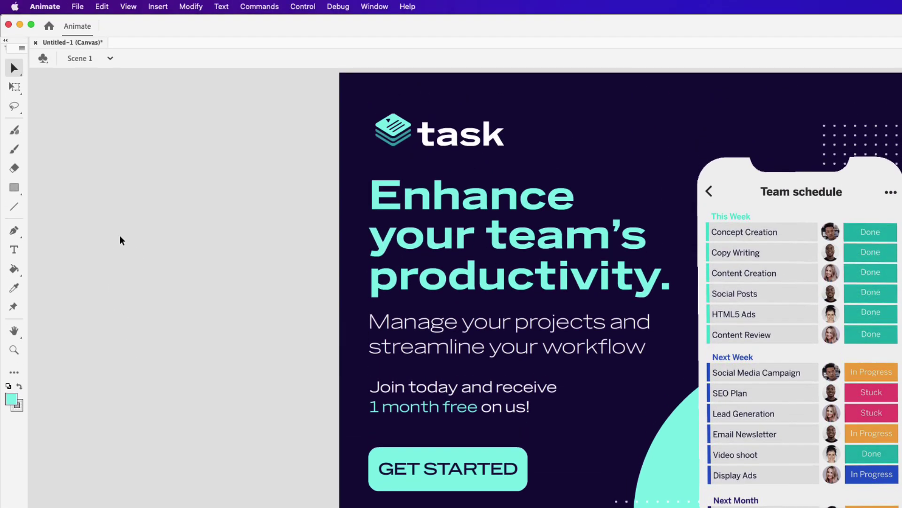
left_click(17, 188)
left_click_drag(351, 172, 682, 301)
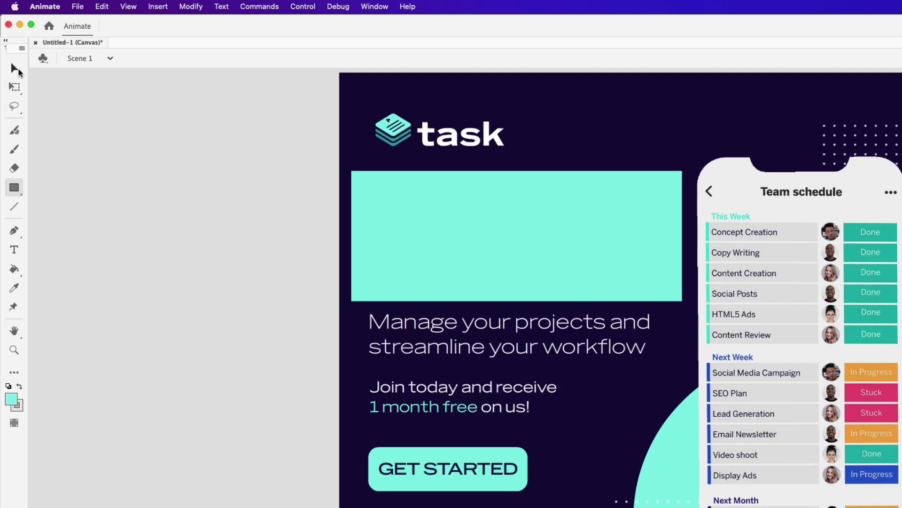
left_click(16, 69)
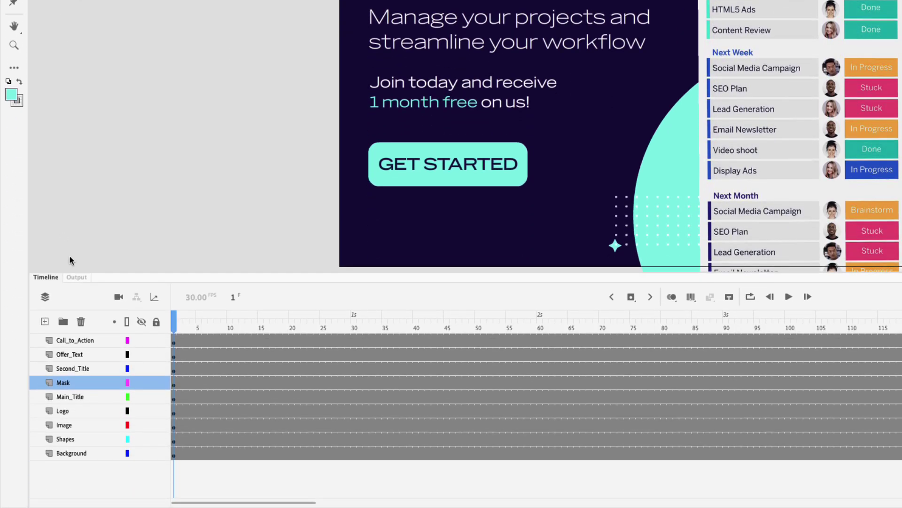
Step: Turn the Mask layer into a mask over Main_Title and select the Main_Title layer
right_click(78, 387)
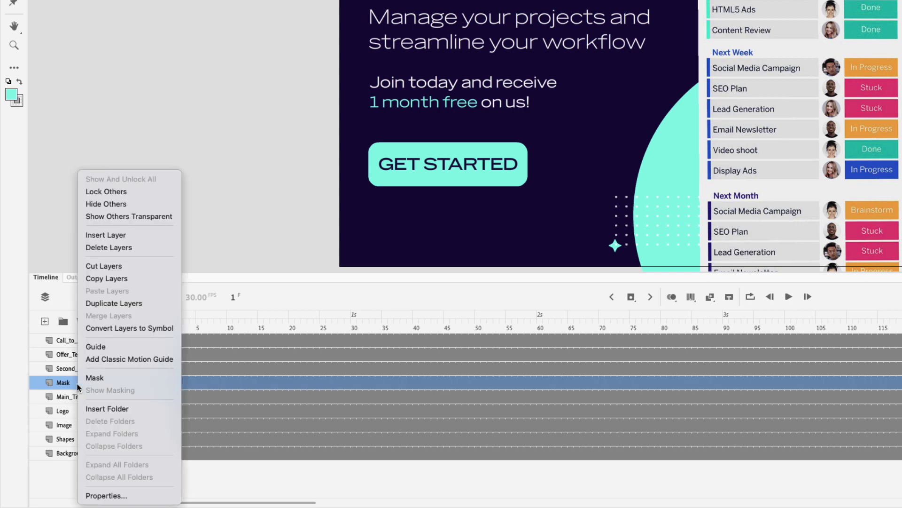
left_click(126, 378)
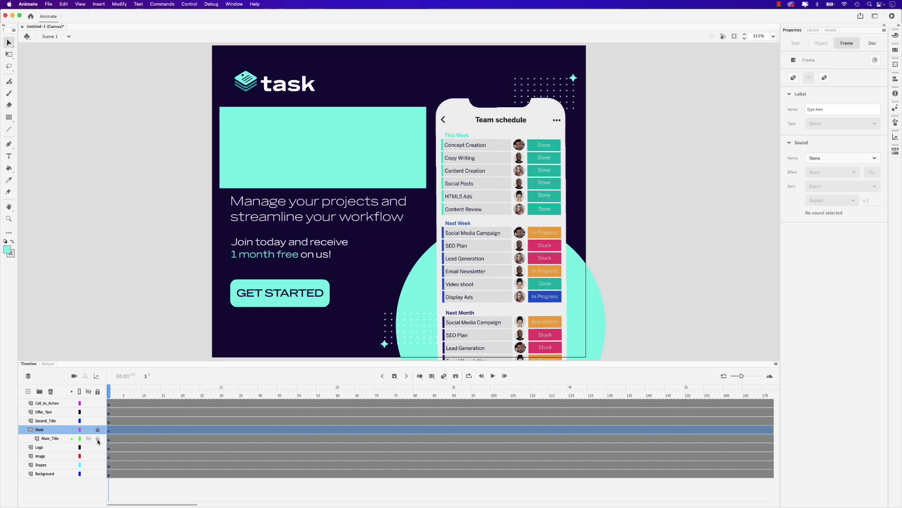
left_click(52, 440)
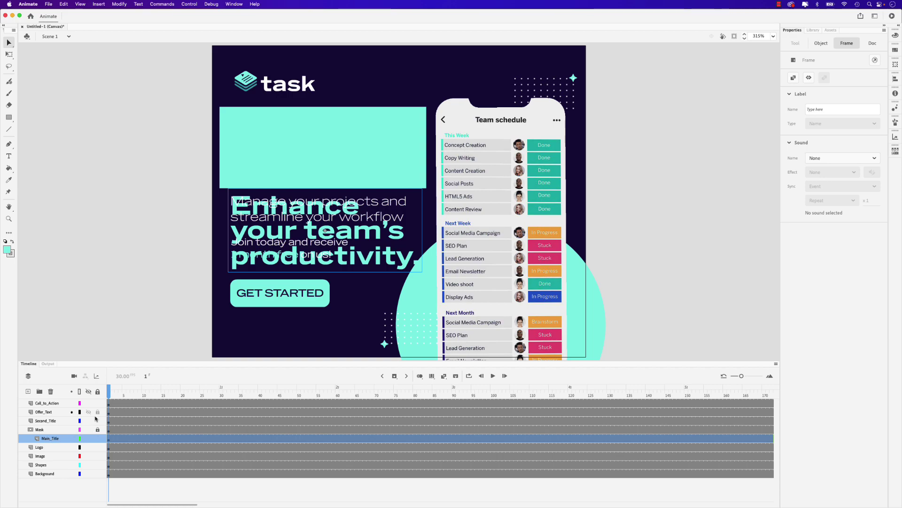
Step: Add Main_Title keyframes at frame 5 and around frame 20, then lock the layer
left_click_drag(109, 394, 123, 394)
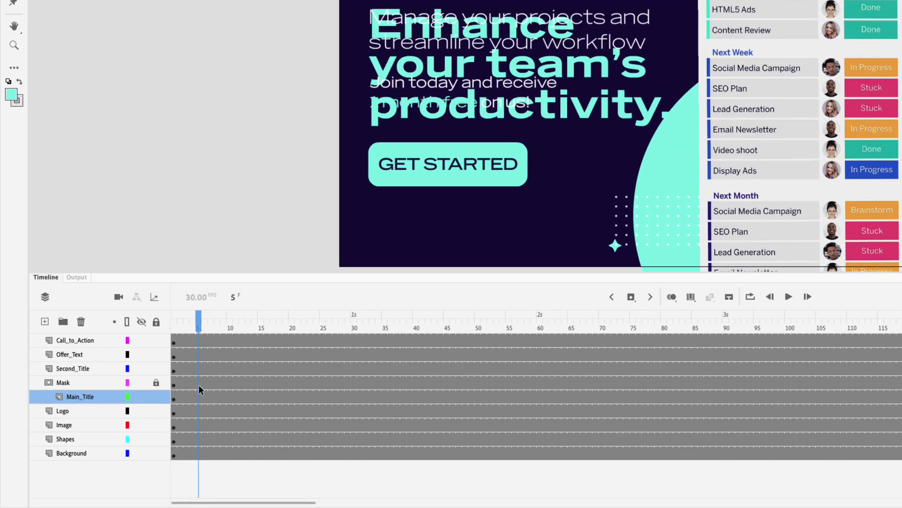
left_click(198, 398)
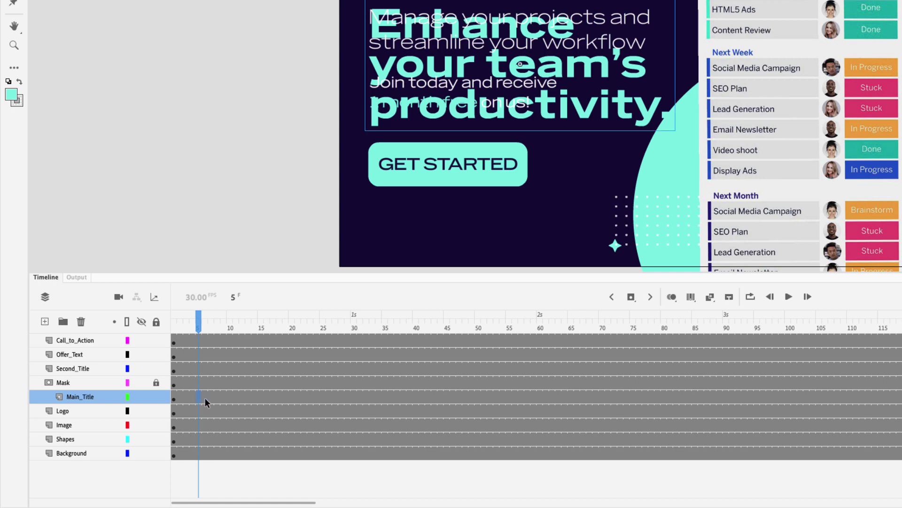
key("F6")
left_click_drag(198, 324, 260, 325)
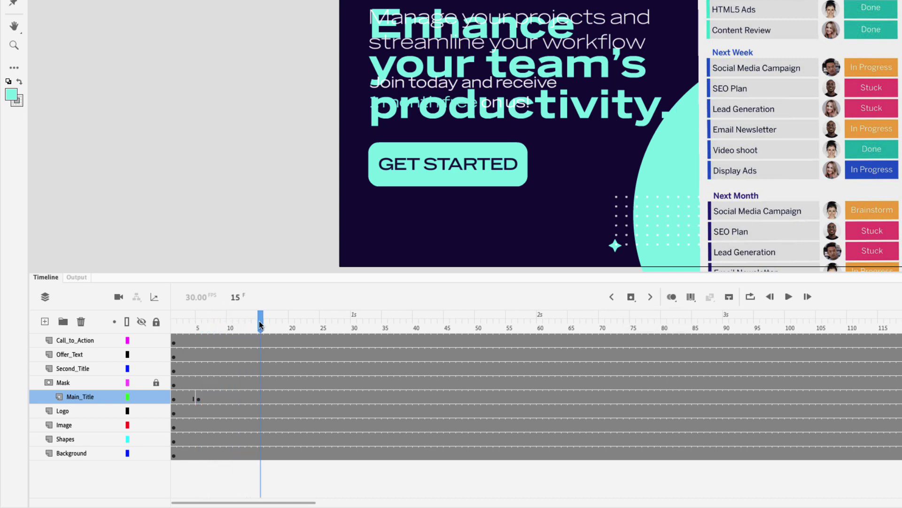
left_click(262, 399)
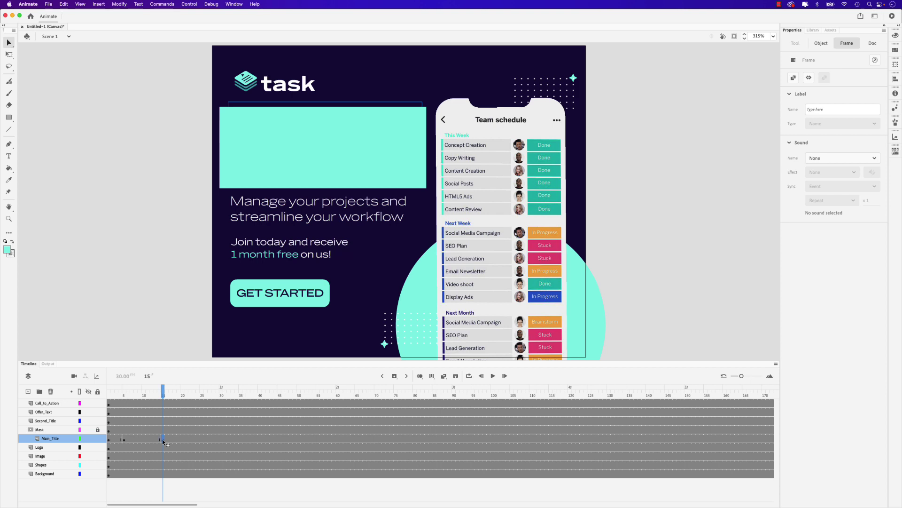
left_click_drag(175, 440, 180, 440)
left_click_drag(182, 394, 182, 395)
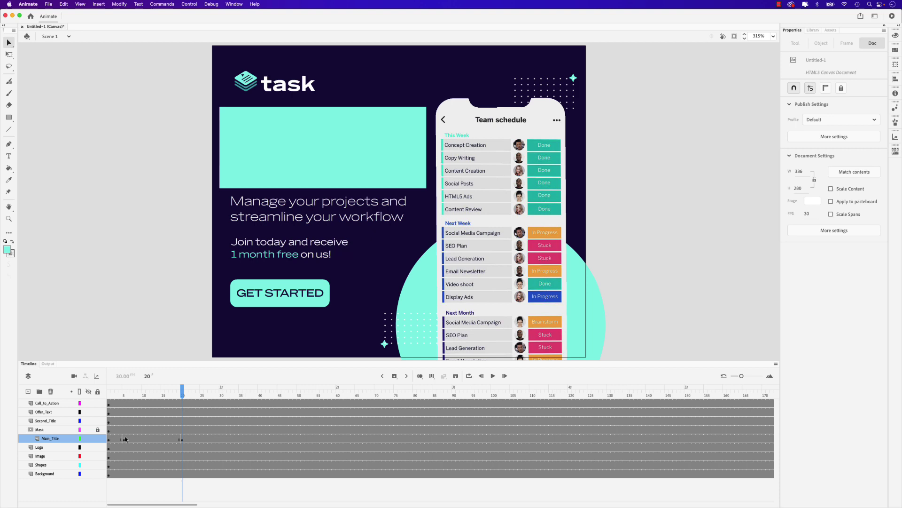
left_click(98, 439)
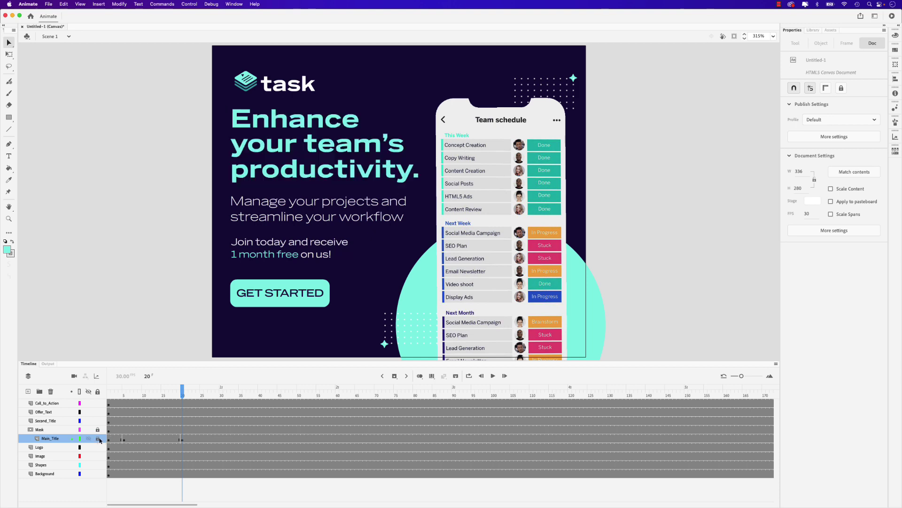
left_click_drag(183, 397, 147, 395)
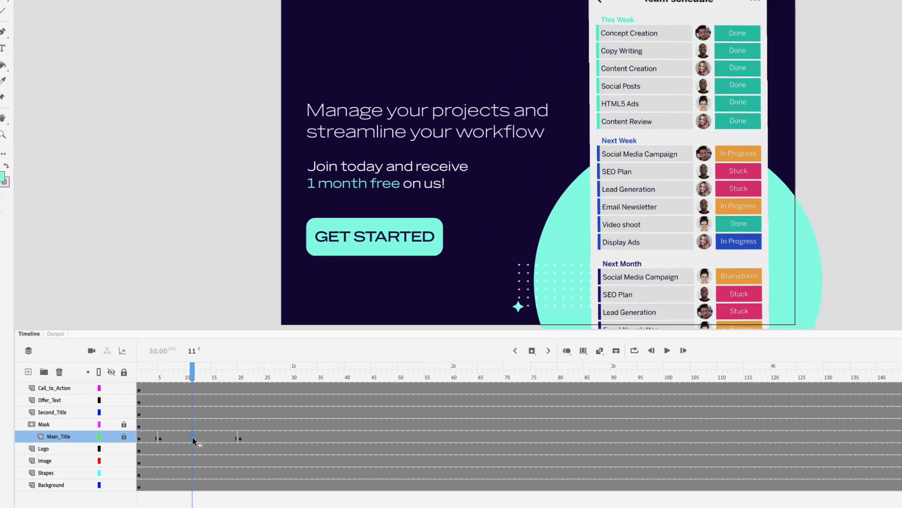
Step: Create a classic tween between Main_Title's frame 5 and 20 keyframes and scrub to preview
right_click(193, 437)
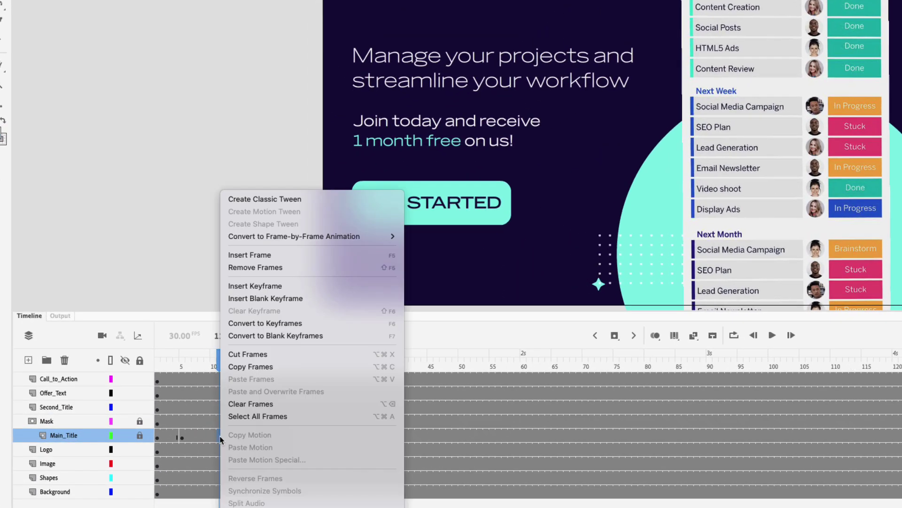
left_click(187, 436)
left_click(182, 438)
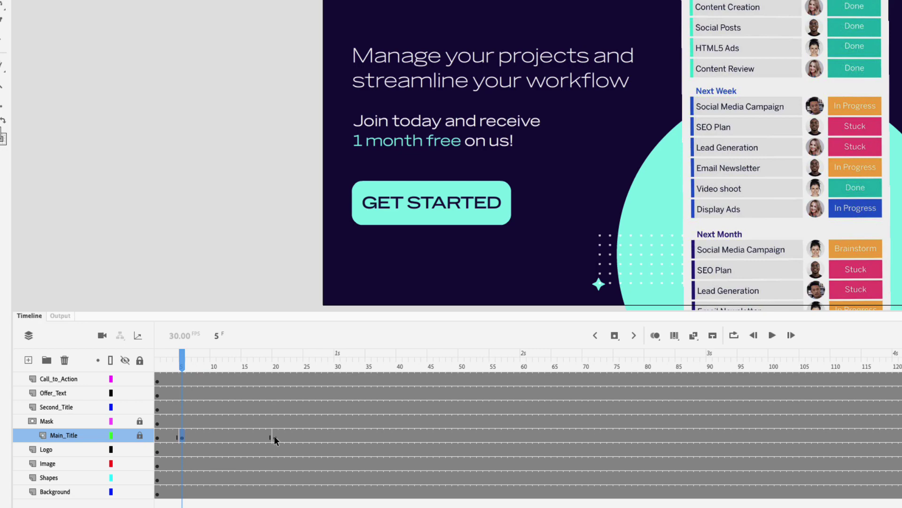
left_click(274, 436)
left_click(238, 435)
right_click(219, 435)
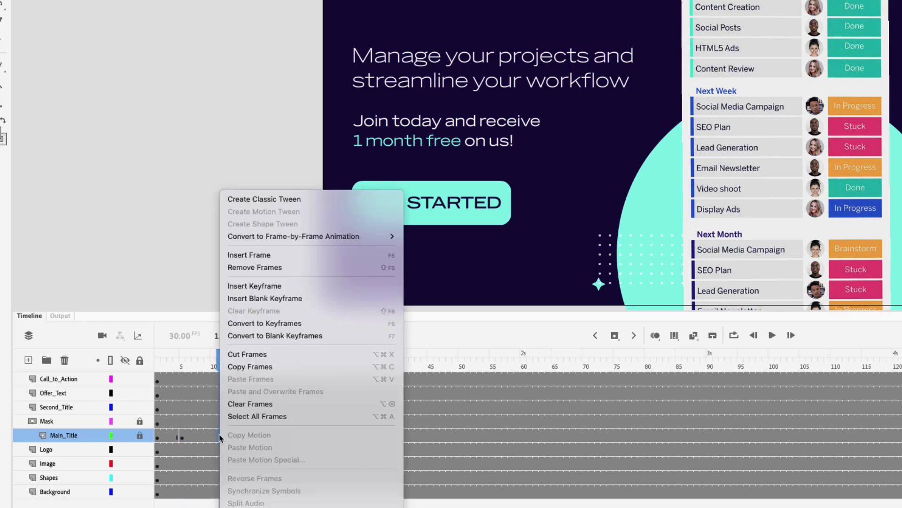
left_click(264, 199)
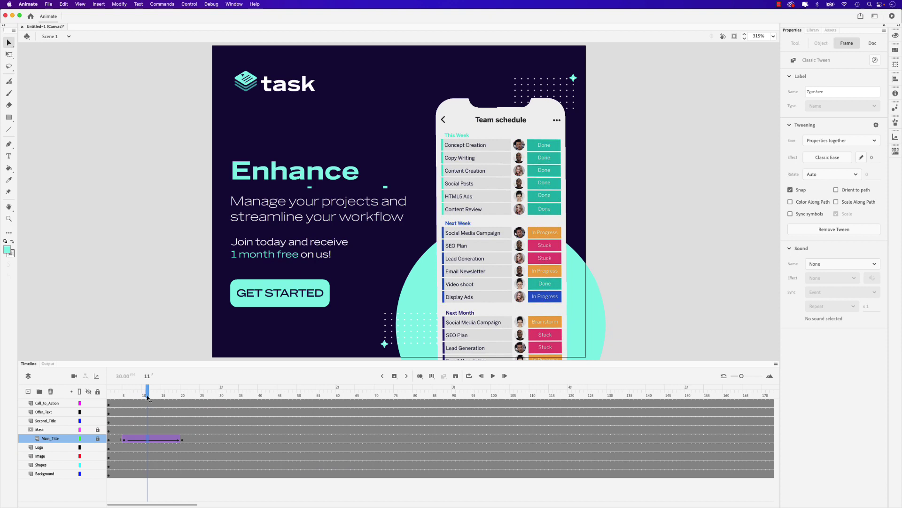
left_click_drag(149, 397, 112, 395)
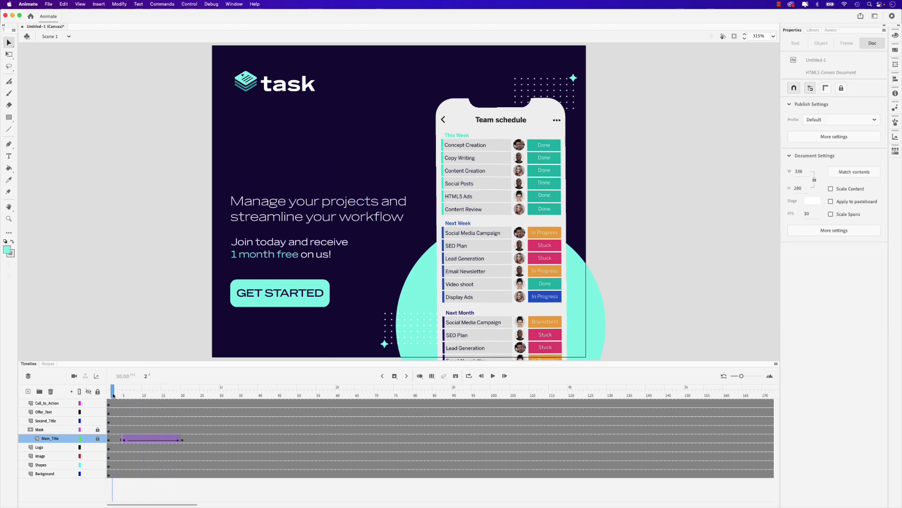
Step: Give the Main_Title classic tween a Quint Ease-In-Out ease
left_click(151, 439)
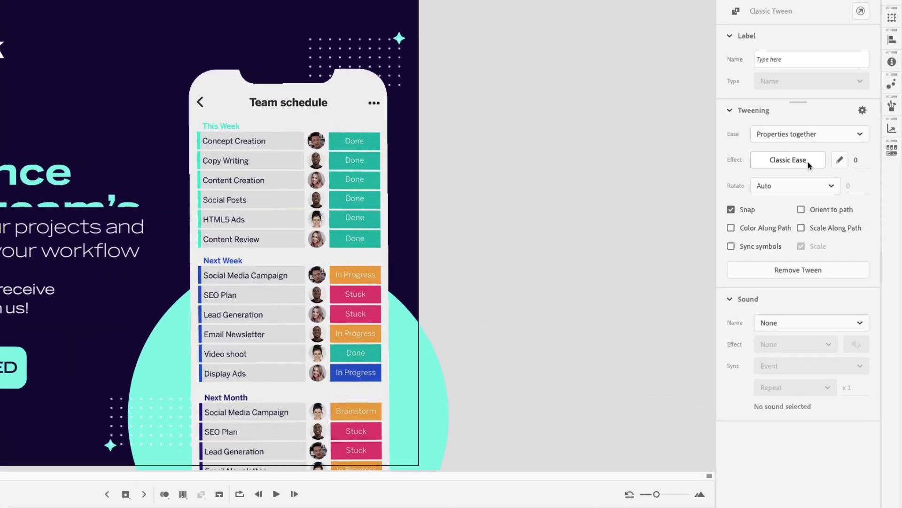
left_click(840, 158)
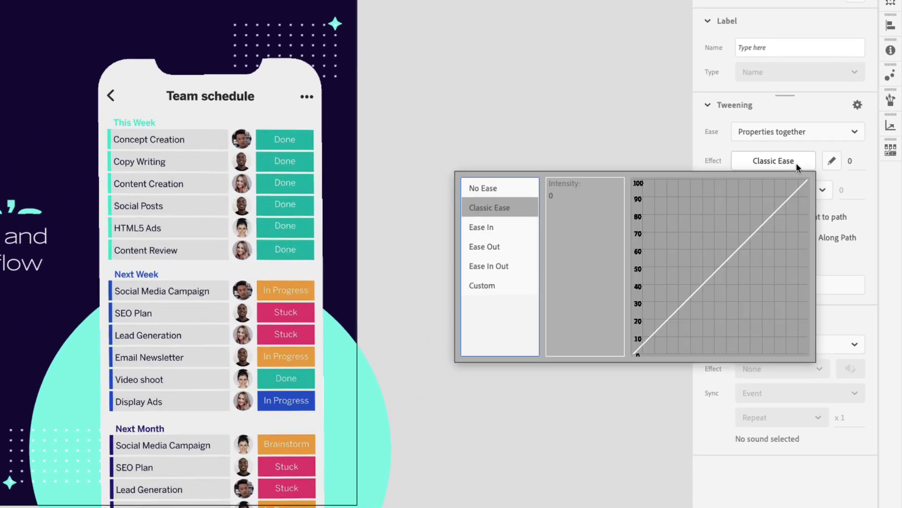
left_click(492, 266)
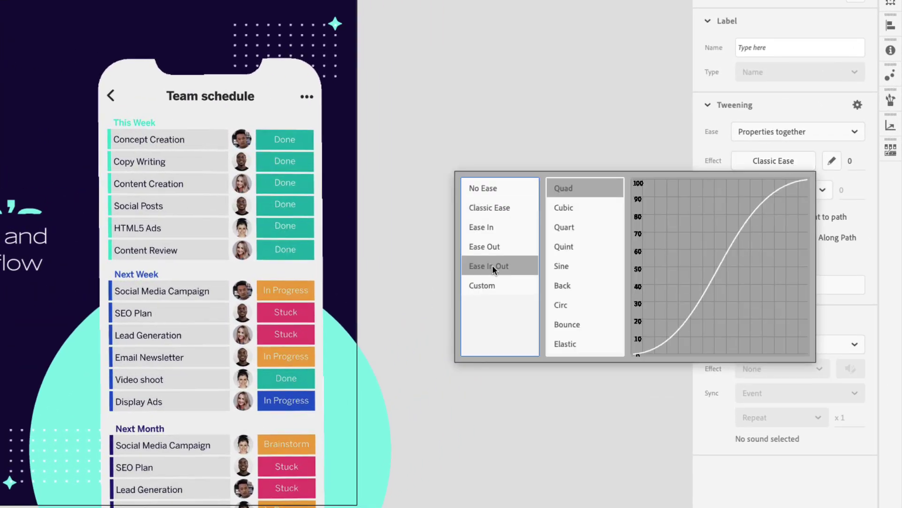
double_click(565, 246)
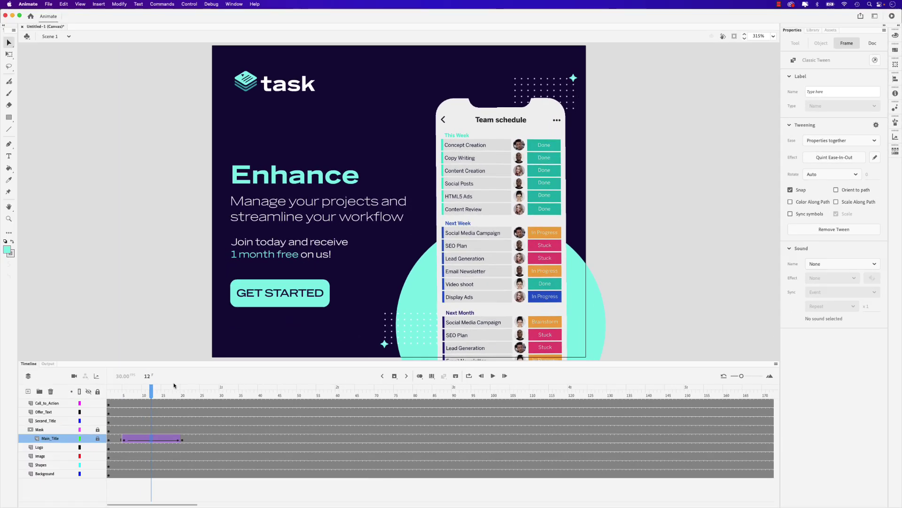
Step: Rewind to frame 1 and play the title animation twice to preview it
left_click_drag(152, 394, 100, 395)
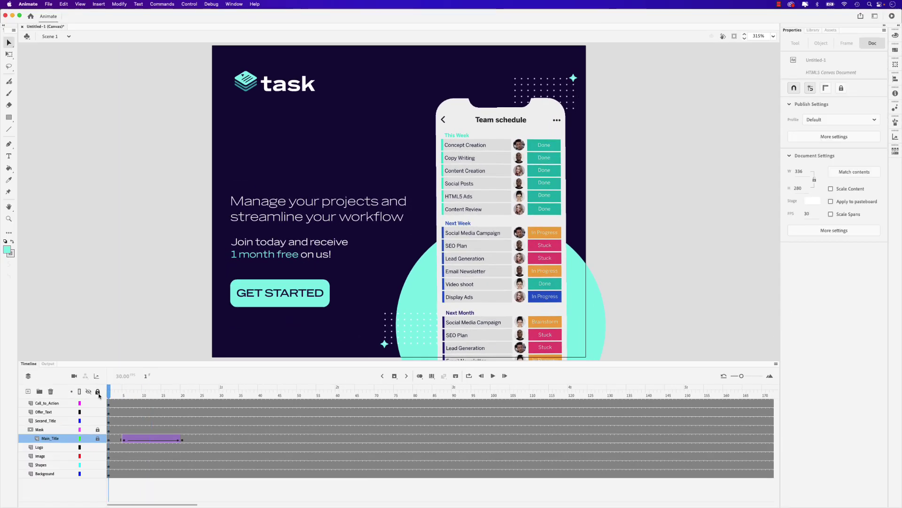
key("Return")
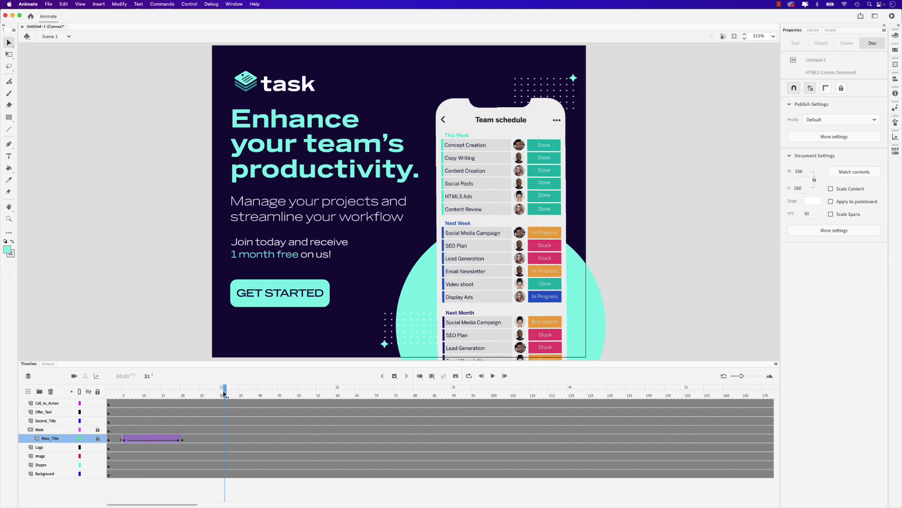
left_click_drag(225, 394, 88, 392)
key("Return")
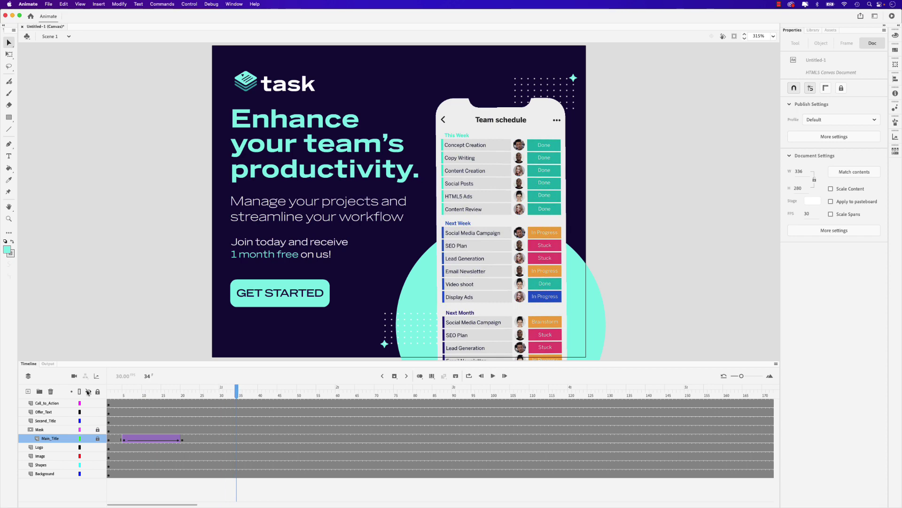
Step: Convert the phone image into a Movie Clip symbol named Image
left_click(42, 456)
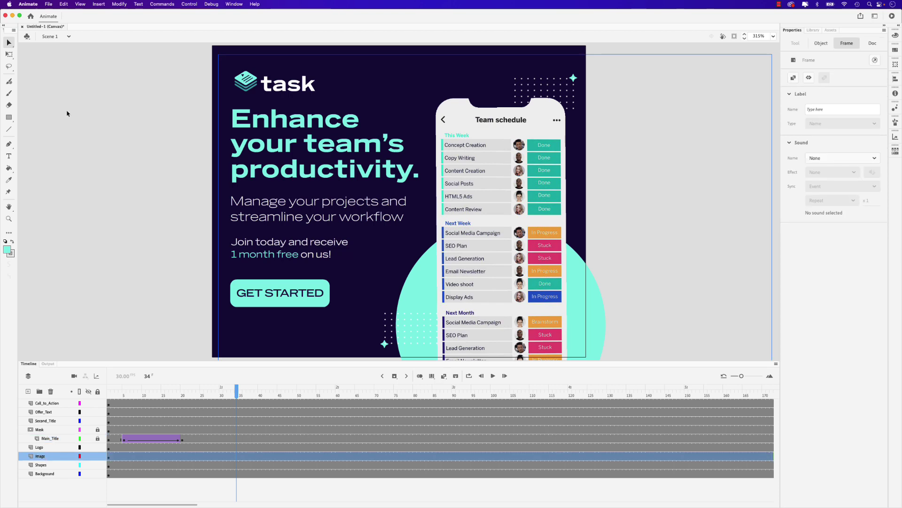
left_click(120, 4)
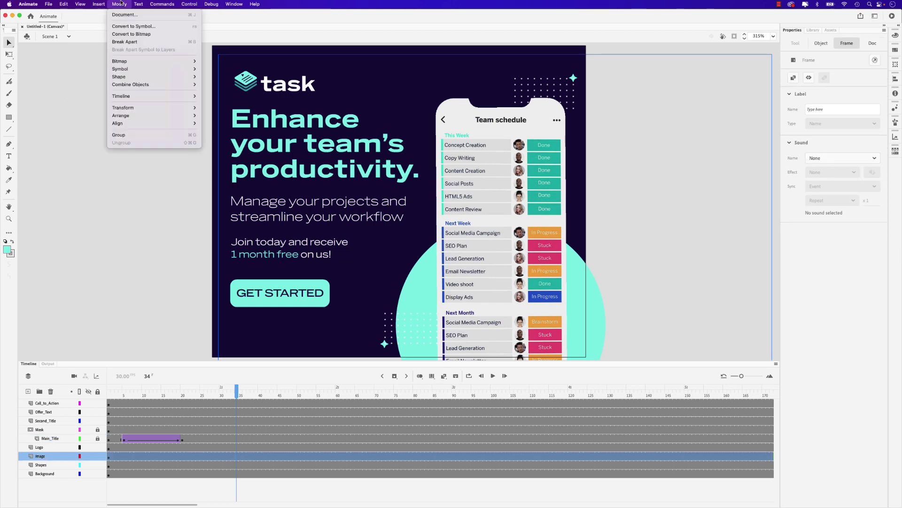
left_click(121, 26)
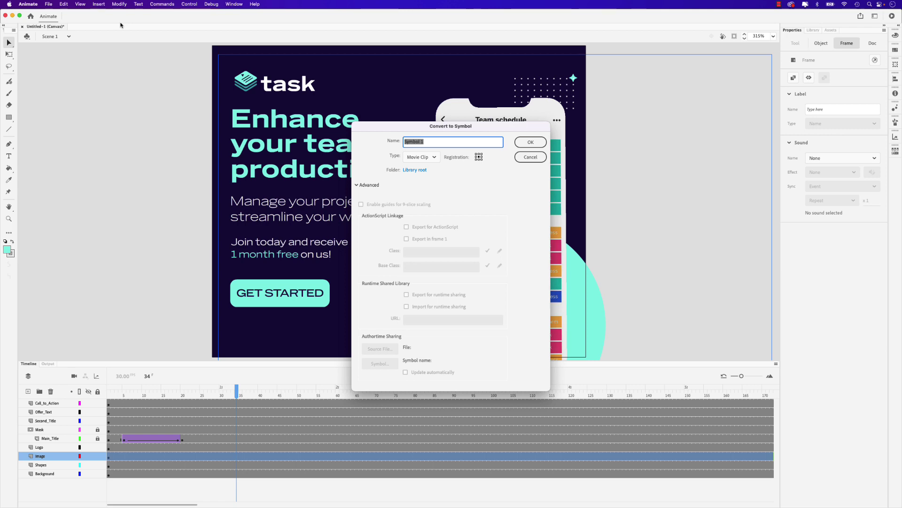
type("Image")
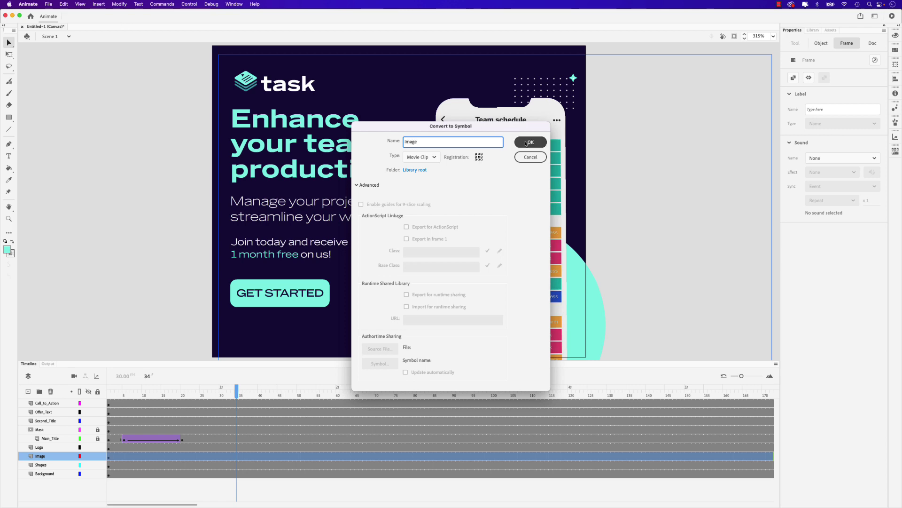
left_click(526, 143)
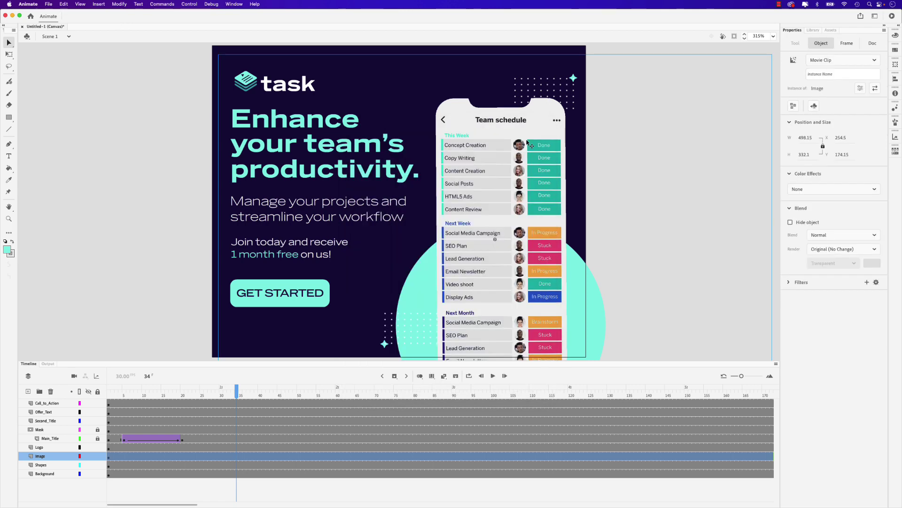
Step: Insert a keyframe at frame 15 on the Image layer, then select frame 35
left_click_drag(236, 391, 163, 393)
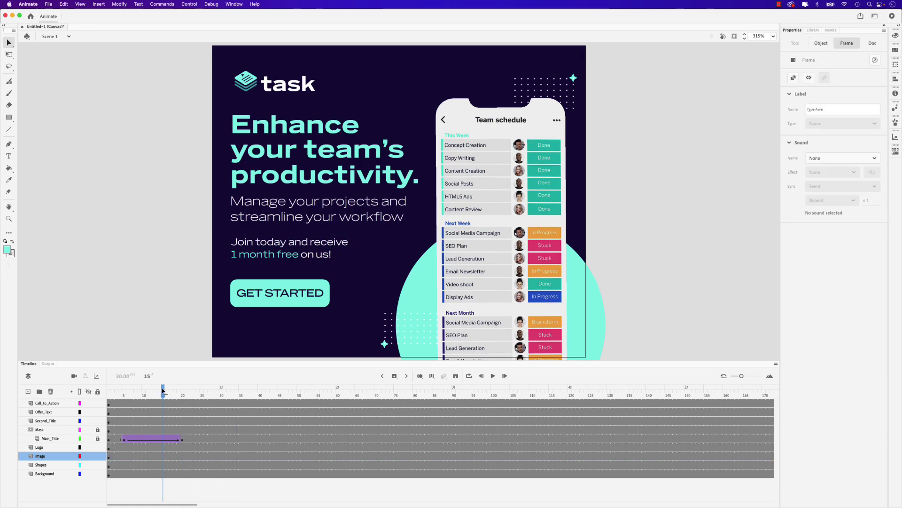
left_click(164, 456)
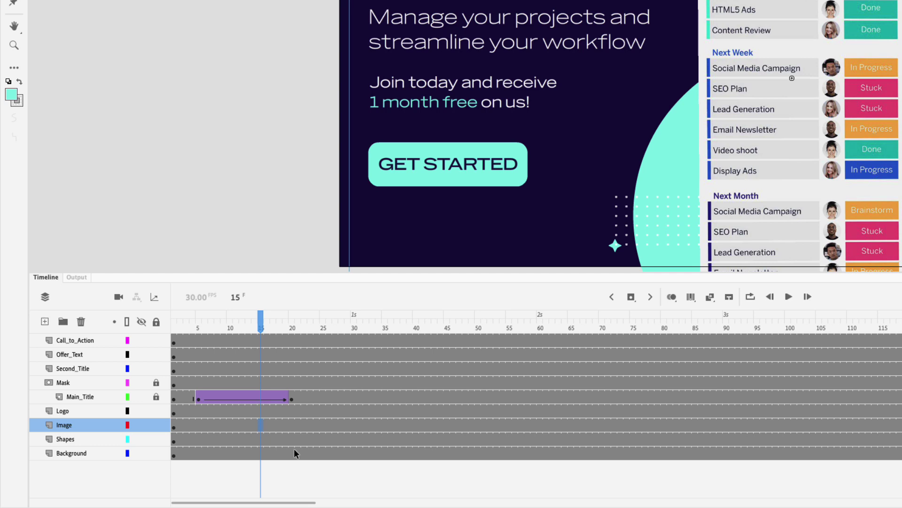
key("F6")
left_click_drag(261, 324, 383, 324)
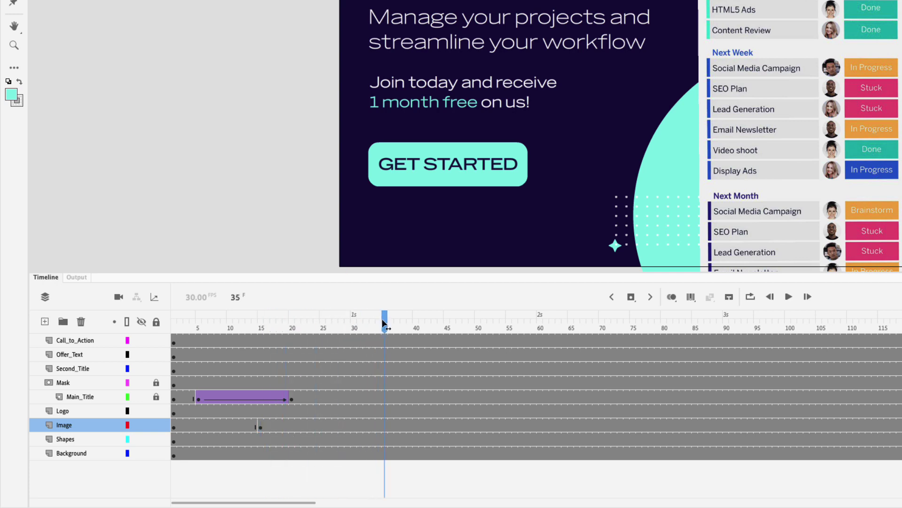
left_click(384, 425)
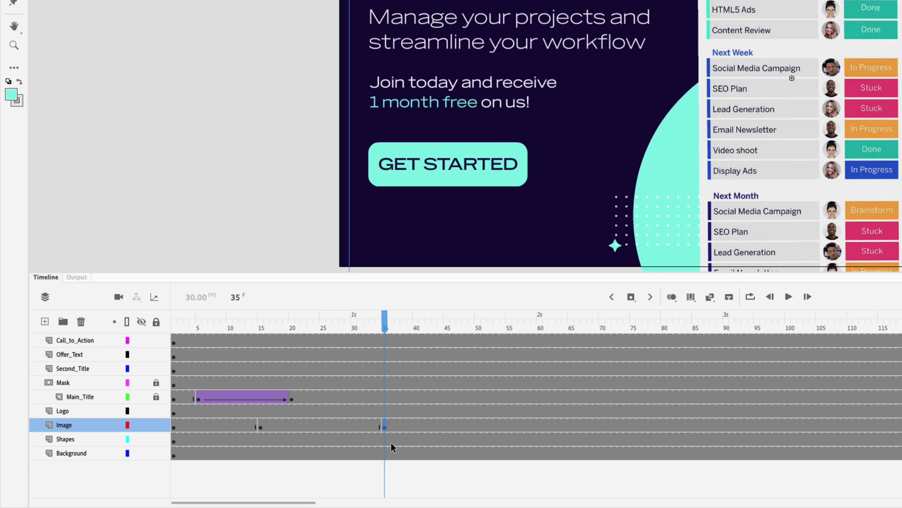
Step: At frame 15, drag the phone image down below the stage
left_click_drag(384, 321, 261, 320)
left_click(261, 427)
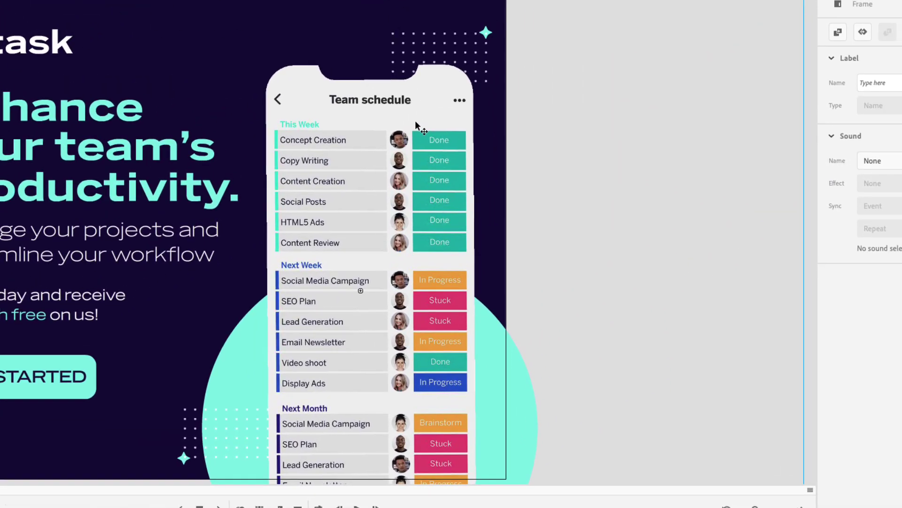
left_click_drag(416, 120, 455, 497)
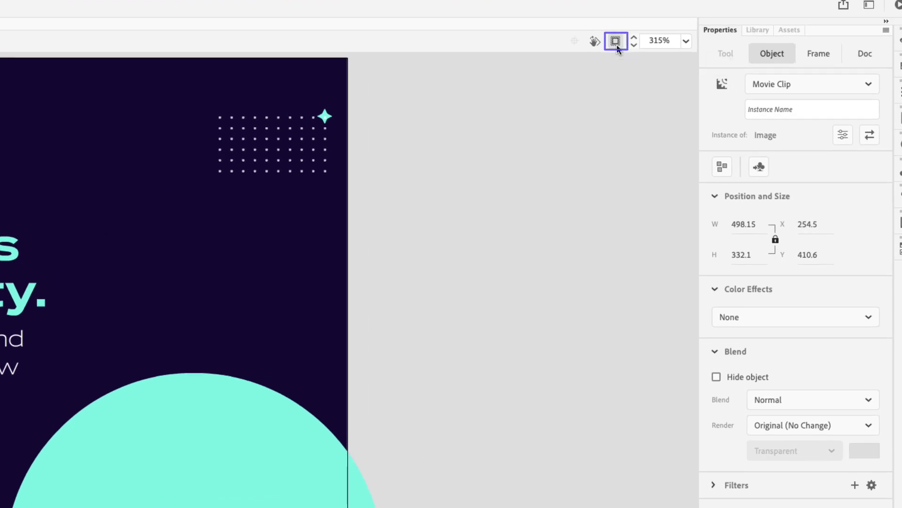
Step: Turn on Clip content outside the stage and scrub frames 15–34 to check
left_click(616, 44)
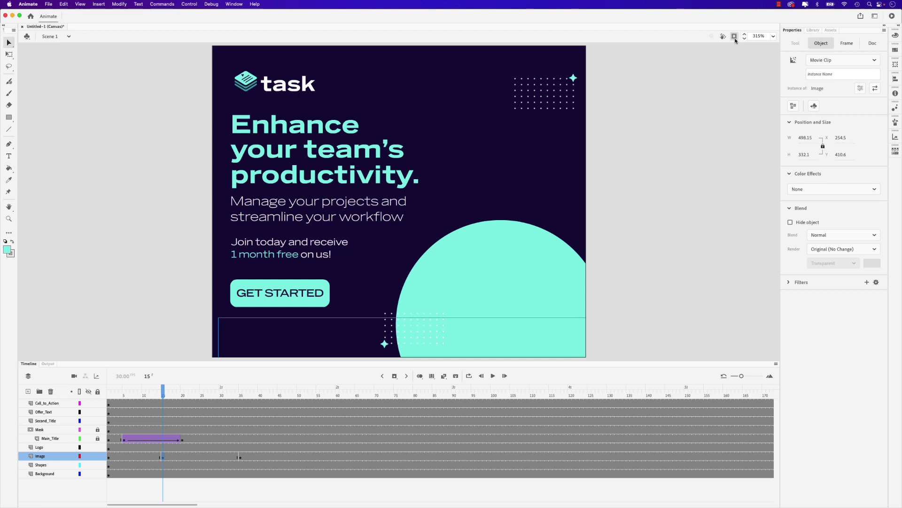
left_click(164, 394)
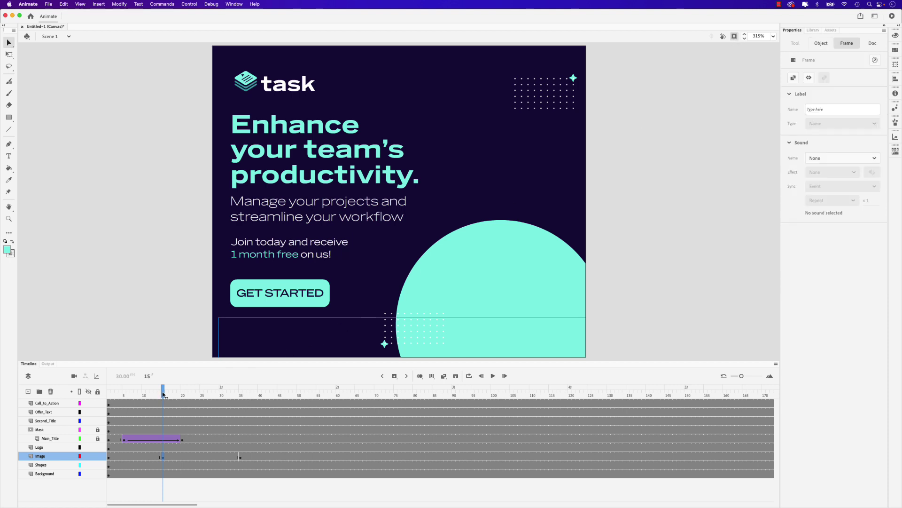
left_click_drag(163, 394, 242, 396)
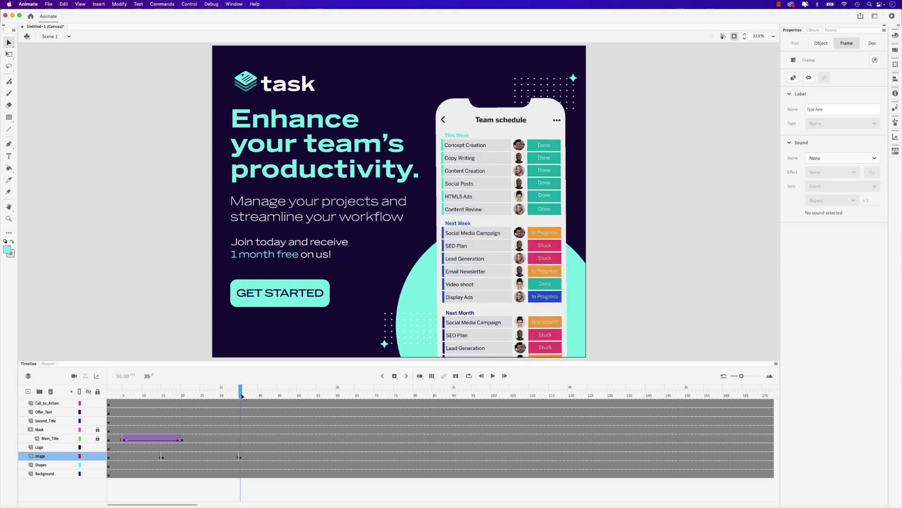
left_click_drag(243, 396, 185, 397)
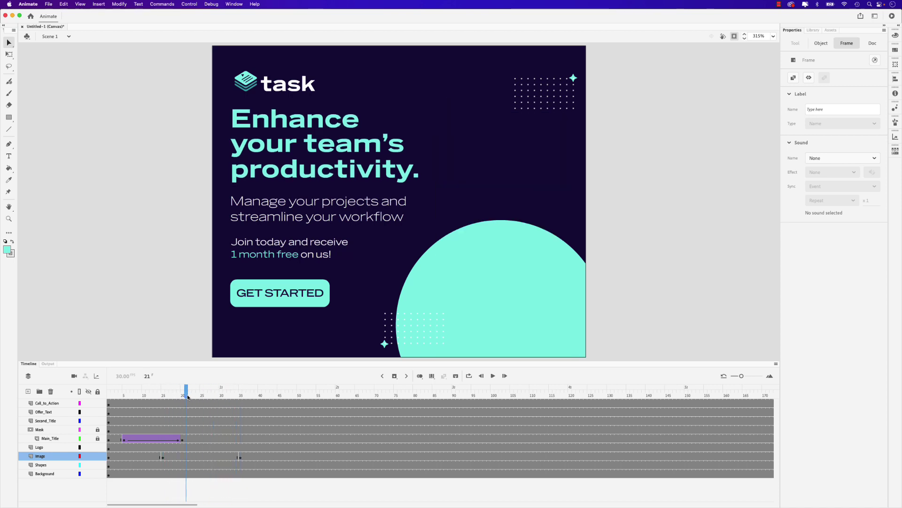
Step: Create a classic tween on the Image layer between frames 15 and 35
left_click(197, 457)
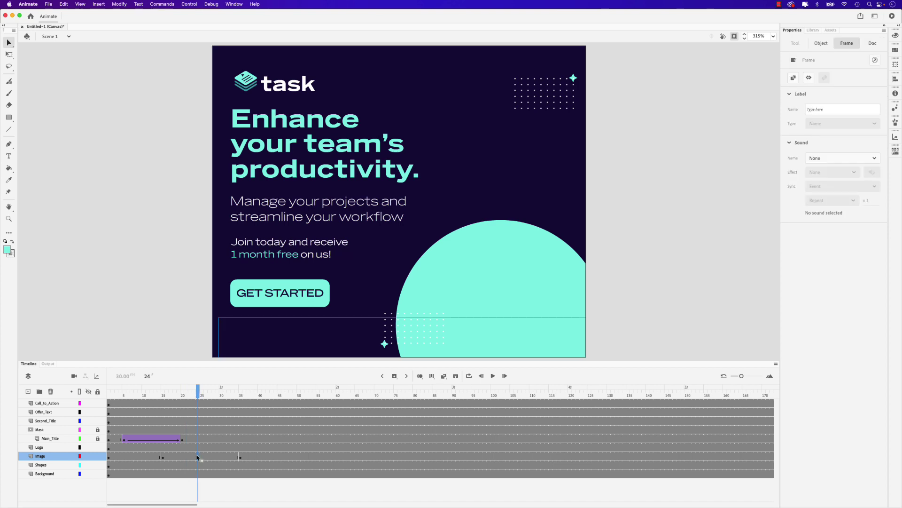
right_click(197, 457)
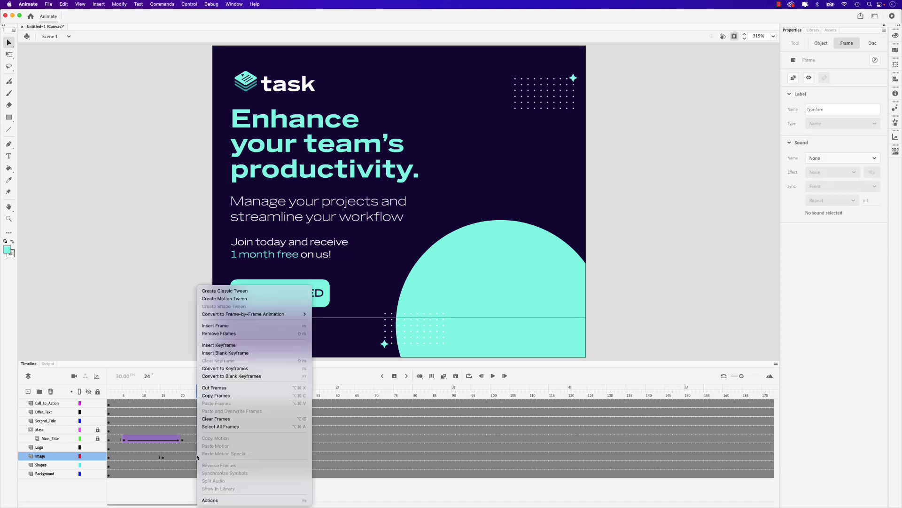
left_click(224, 291)
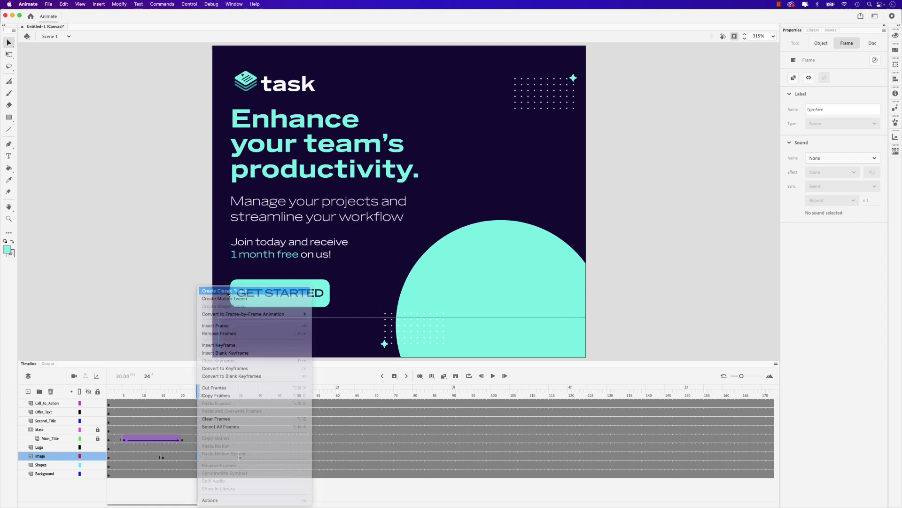
left_click_drag(198, 399, 109, 401)
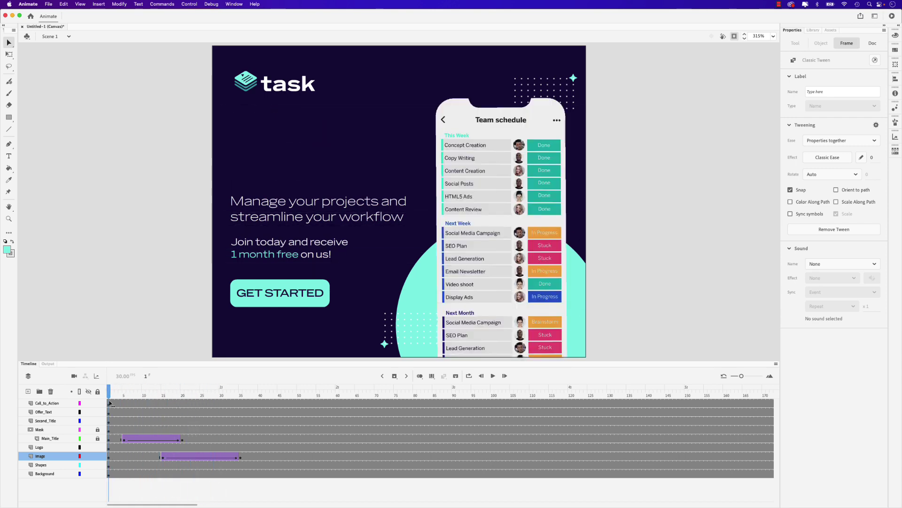
Step: Clear the phone image from frames 1–14 and preview the animation from frame 1
left_click(110, 456)
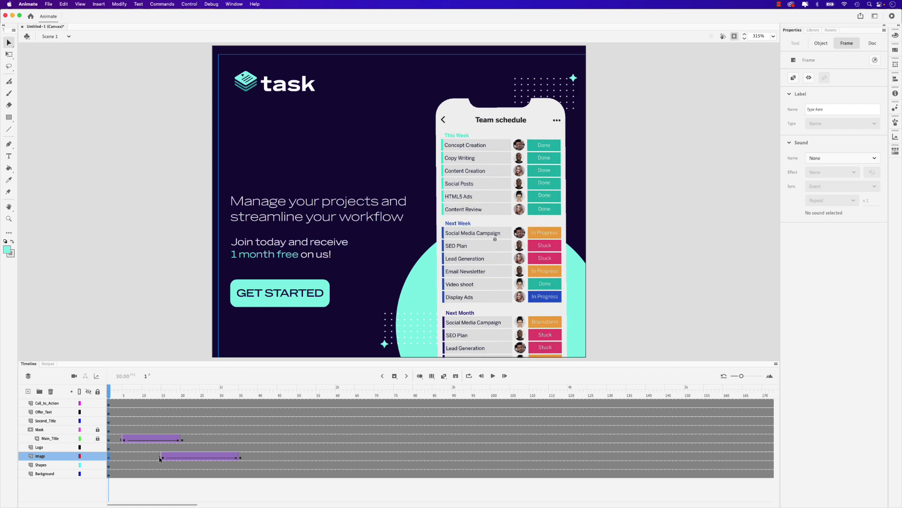
left_click(158, 457, "shift")
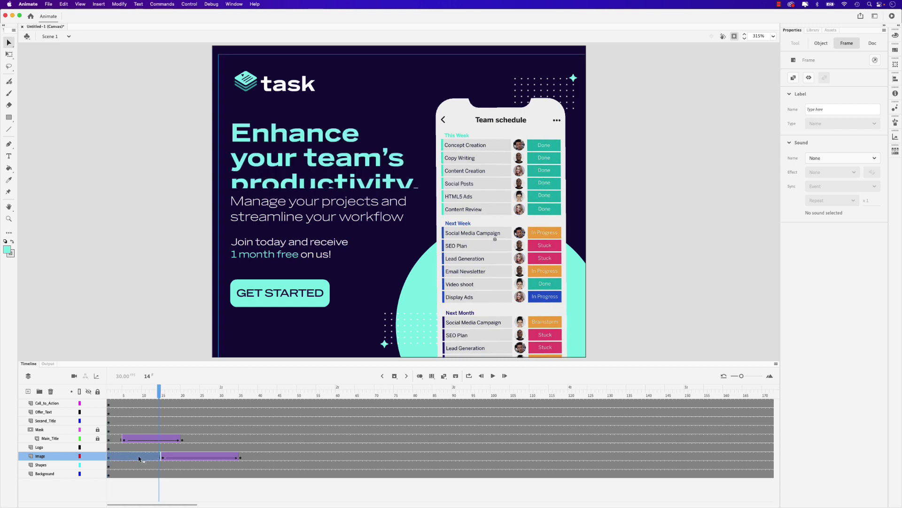
key("Delete")
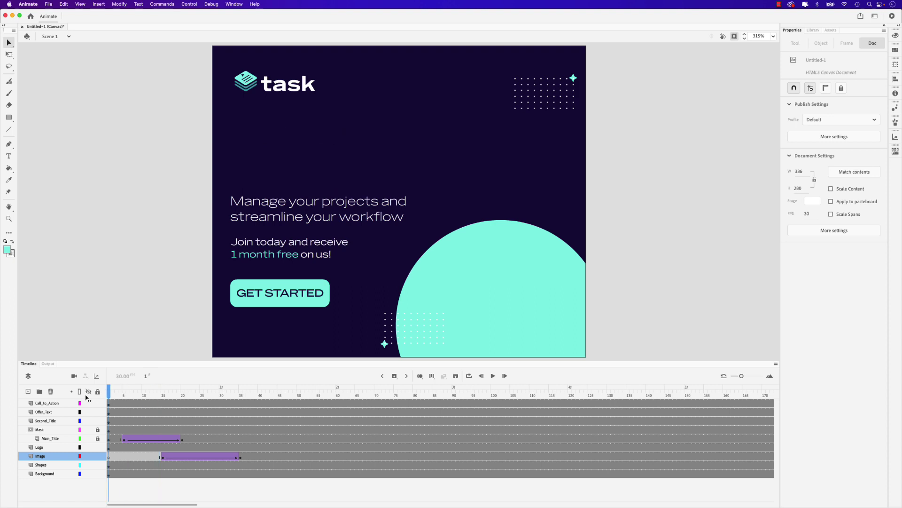
left_click_drag(159, 393, 108, 393)
key("Return")
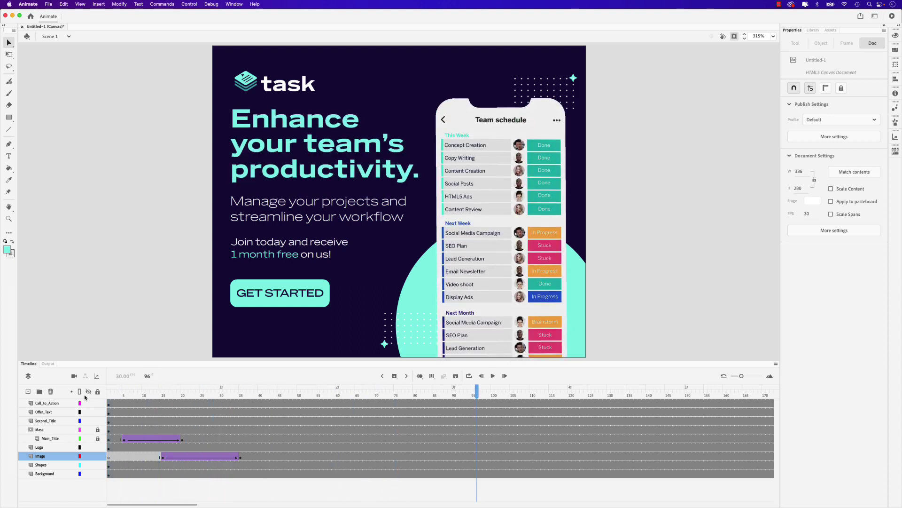
Step: Apply a Quint Ease-In-Out ease to the phone image's tween
left_click(193, 458)
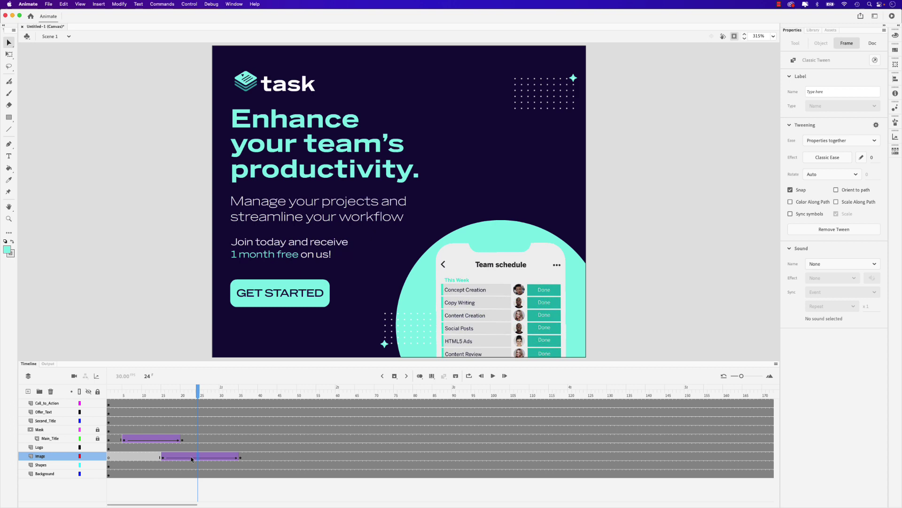
left_click(818, 160)
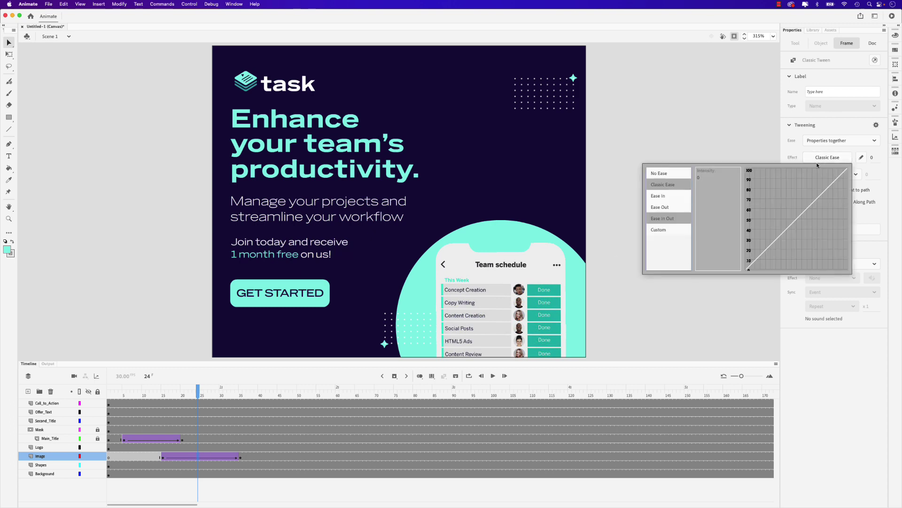
left_click(673, 219)
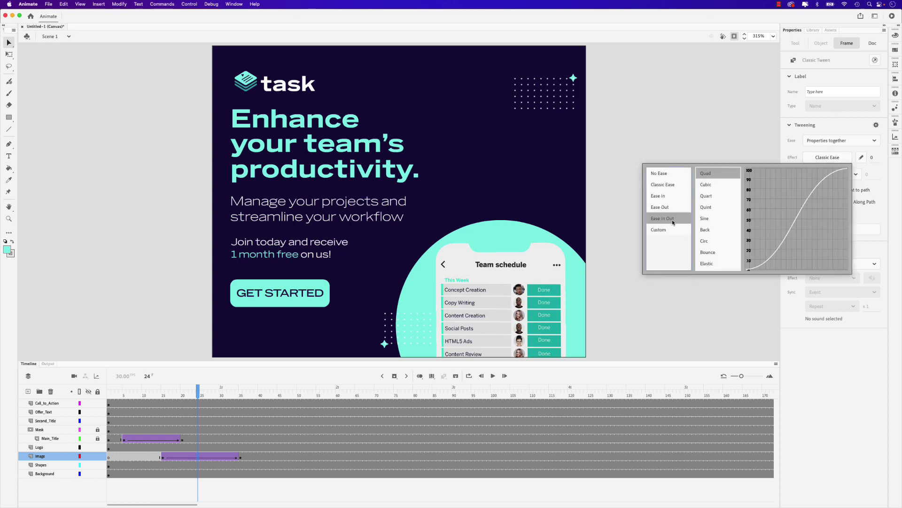
double_click(706, 207)
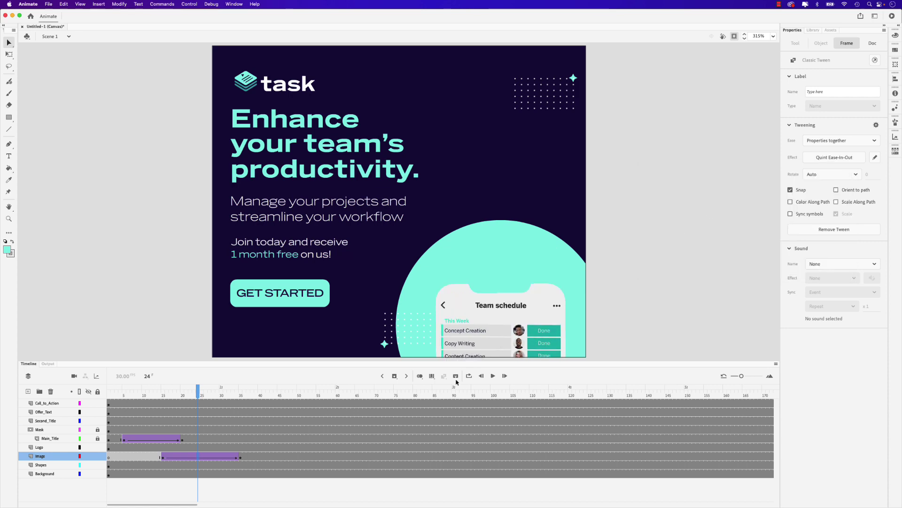
Step: Play the animation, stop it, rewind to frame 1 and replay
key("Return")
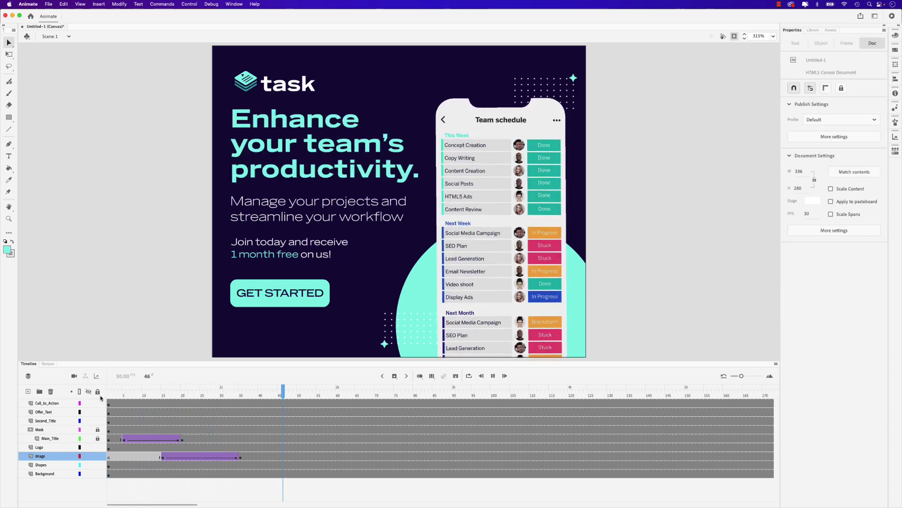
key("Return")
left_click_drag(303, 397, 102, 394)
key("Return")
Step: Convert the subheading into a Movie Clip symbol named Second Title
left_click(272, 221)
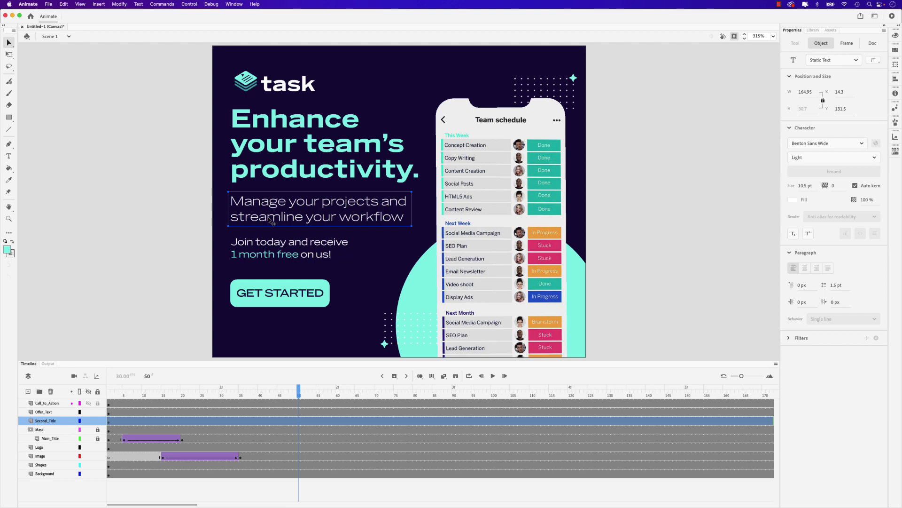
left_click(120, 4)
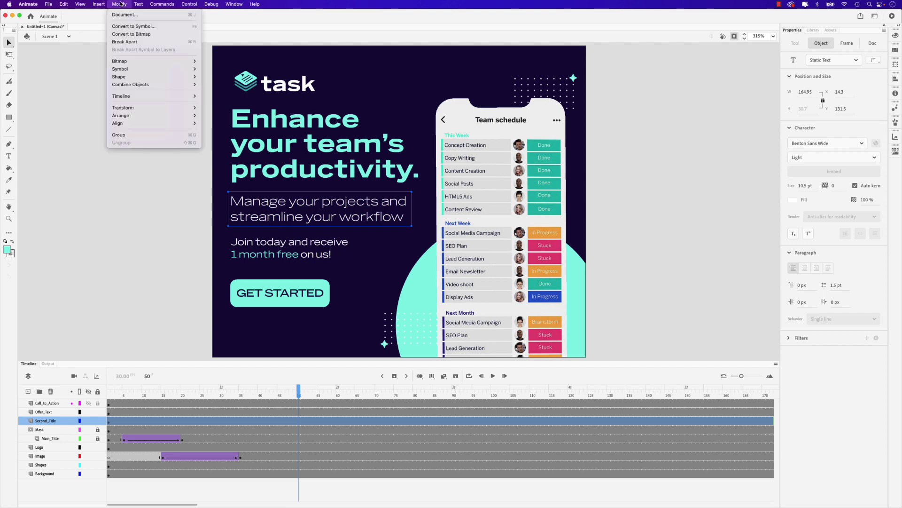
left_click(127, 27)
type("Second Title")
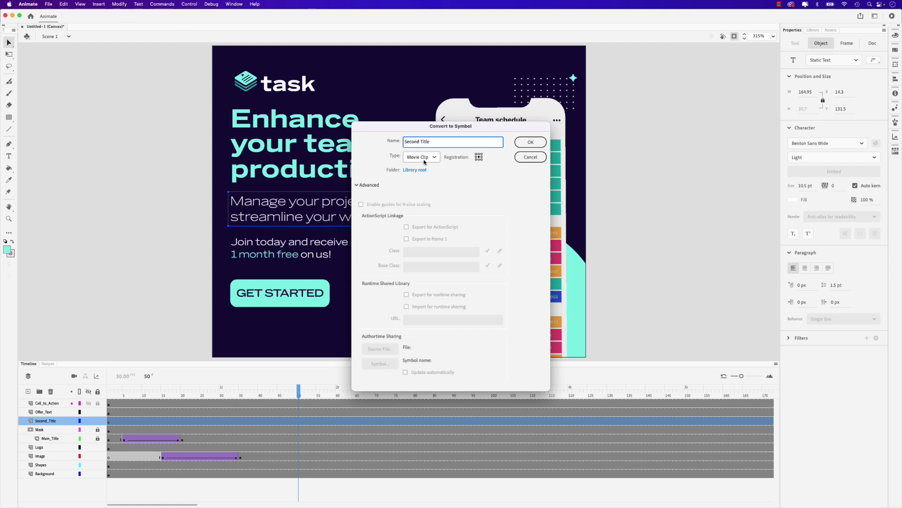
left_click(522, 145)
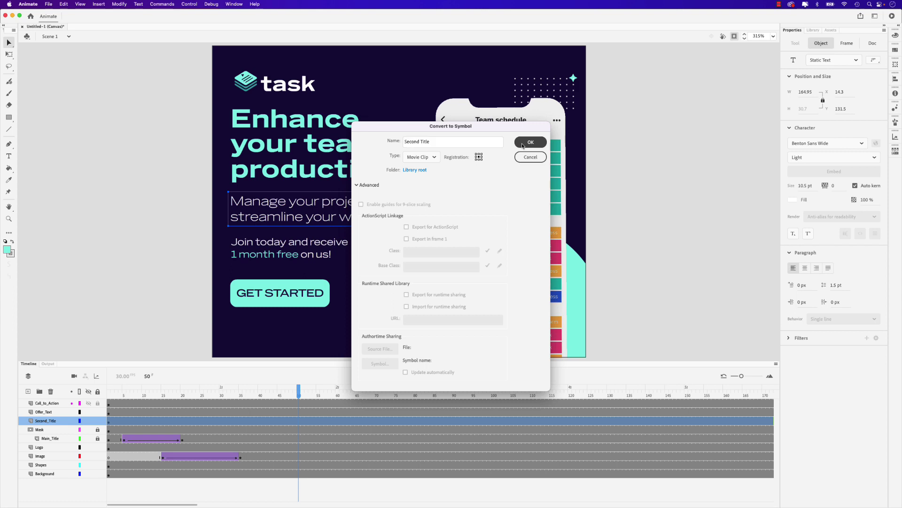
Step: Convert the offer text into a Movie Clip symbol named Offer Text
left_click(327, 257)
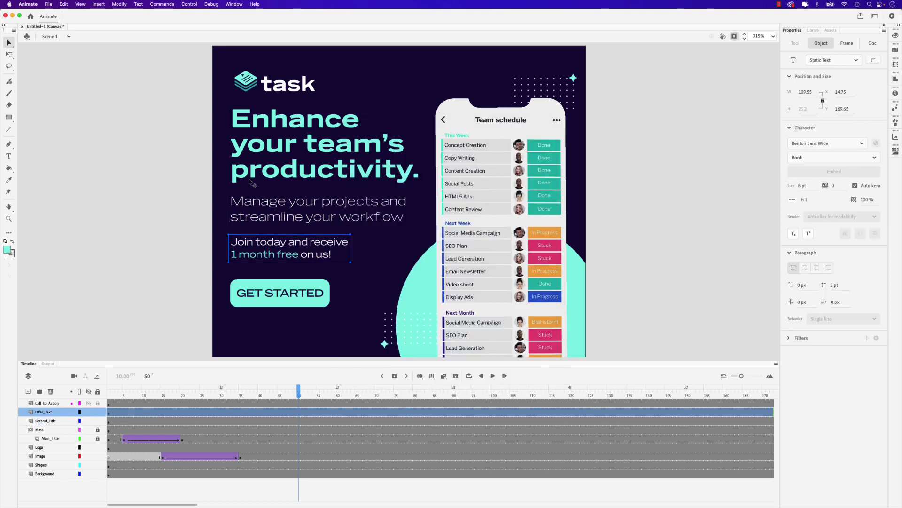
left_click(119, 4)
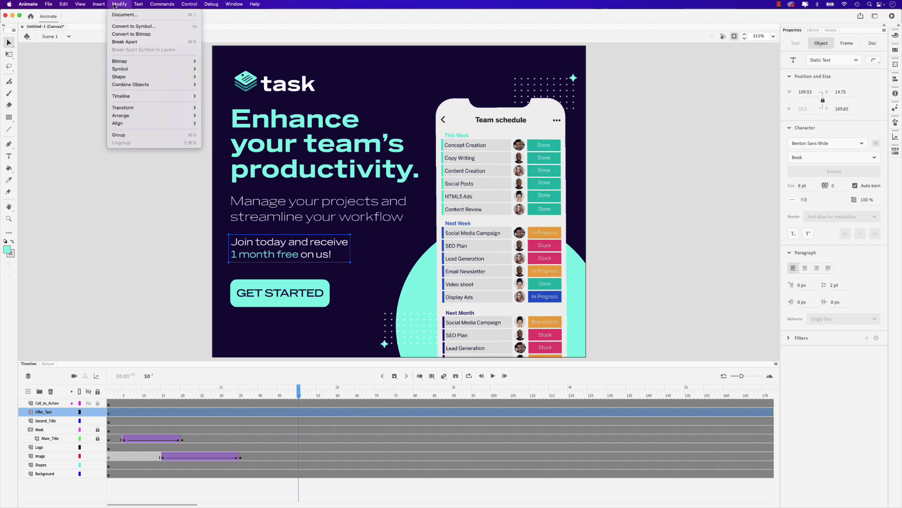
left_click(125, 25)
type("Offer Text")
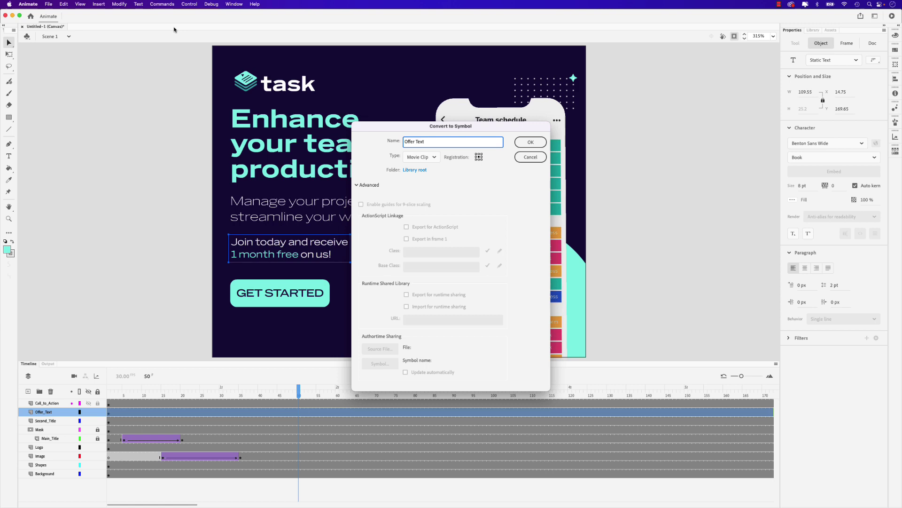
left_click(534, 146)
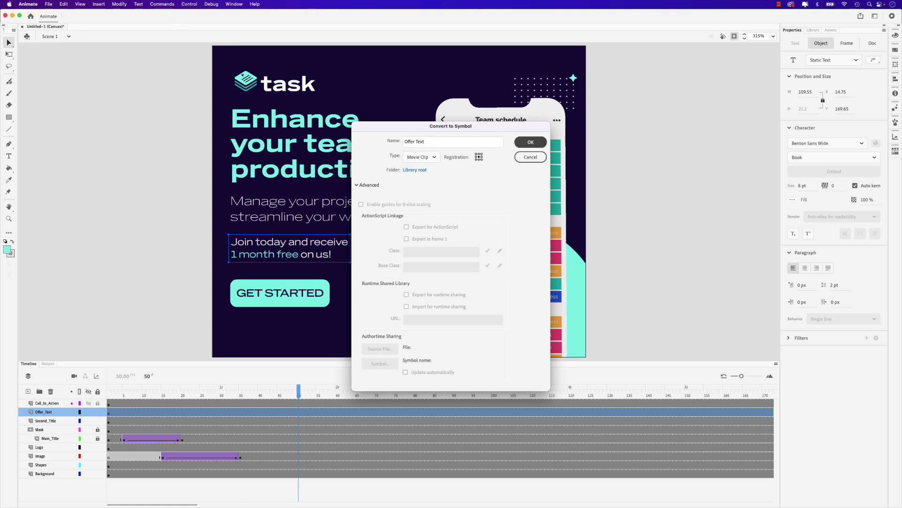
Step: Convert the GET STARTED button into a Movie Clip symbol named Call to Action
left_click(280, 305)
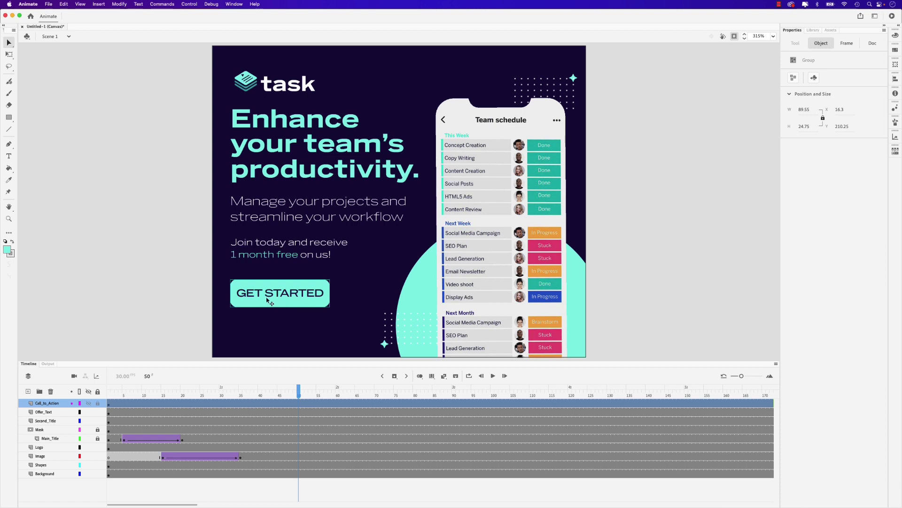
left_click(119, 4)
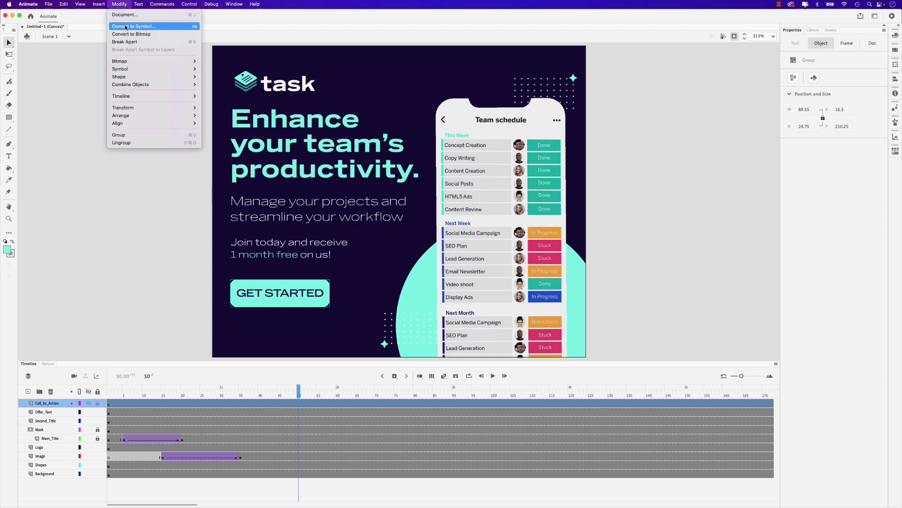
left_click(125, 27)
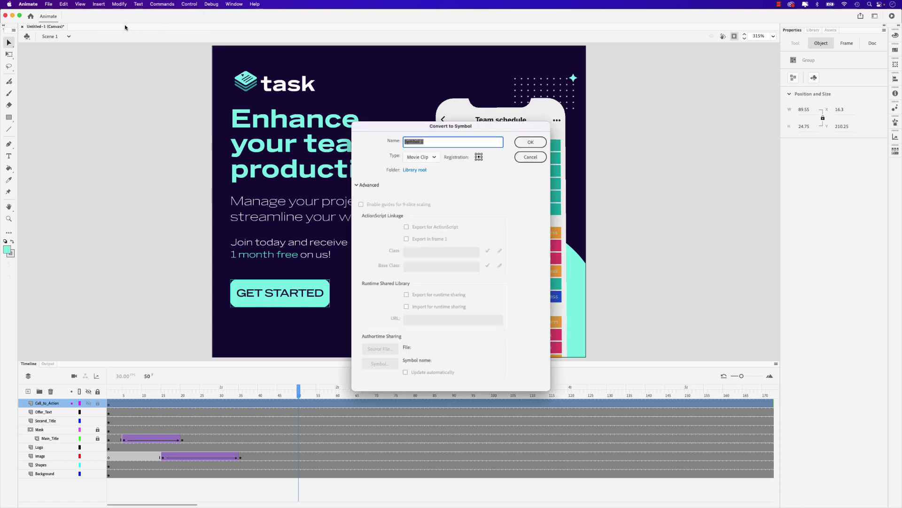
type("Call to Action")
left_click(517, 142)
Step: Insert keyframes at frame 35 on the Call_to_Action, Offer_Text and Second_Title layers
left_click(294, 395)
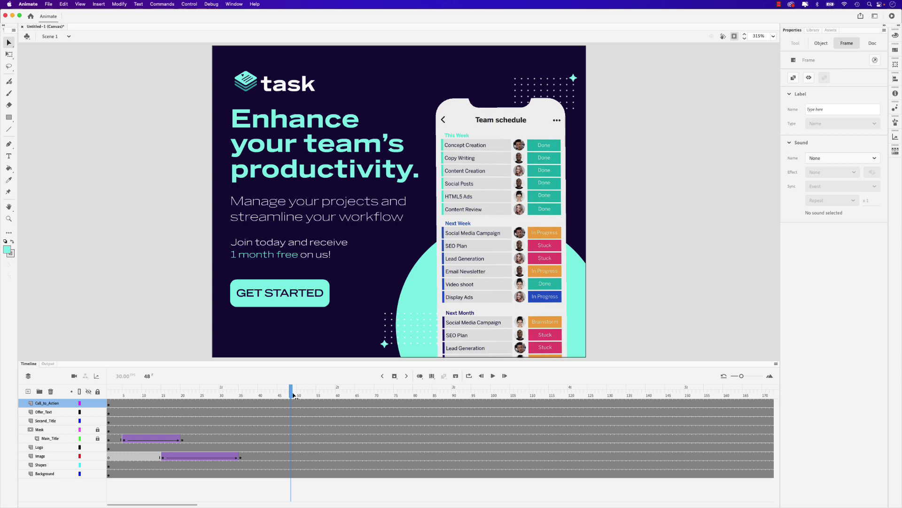
left_click_drag(294, 395, 242, 396)
left_click(238, 404)
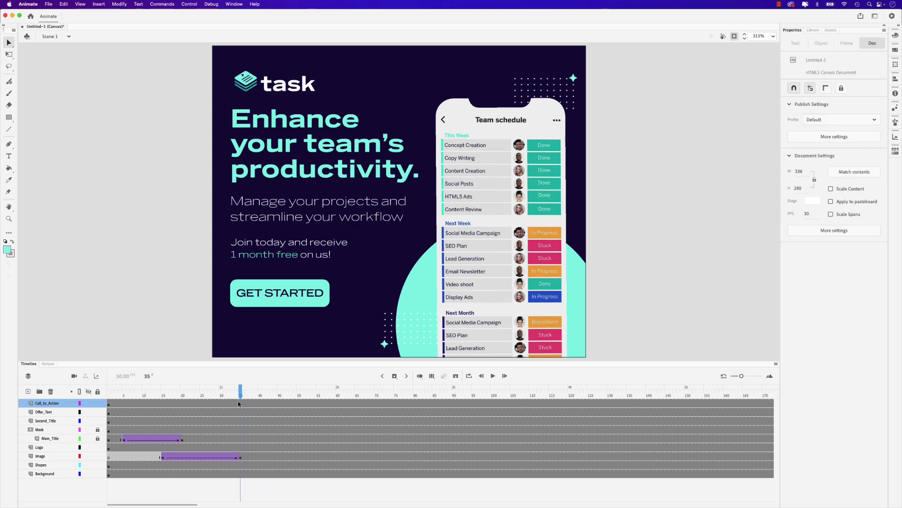
left_click(241, 412, "shift")
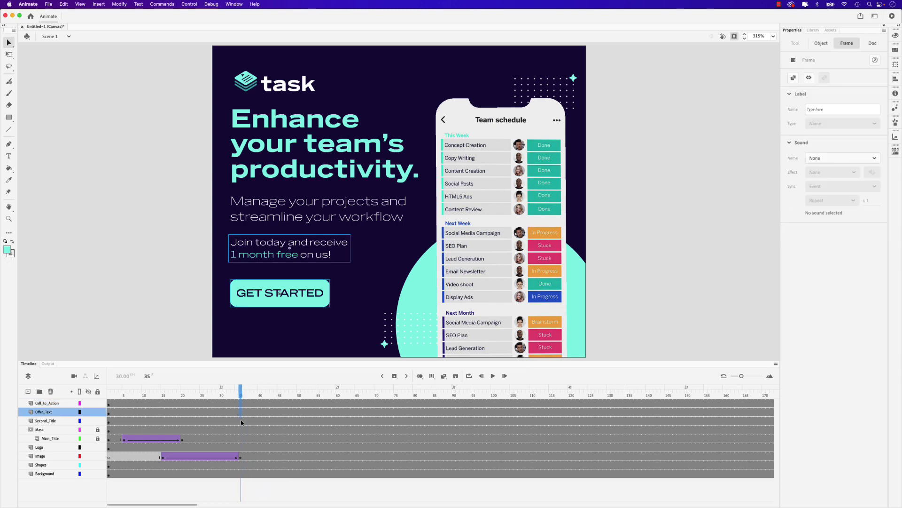
left_click(240, 421, "shift")
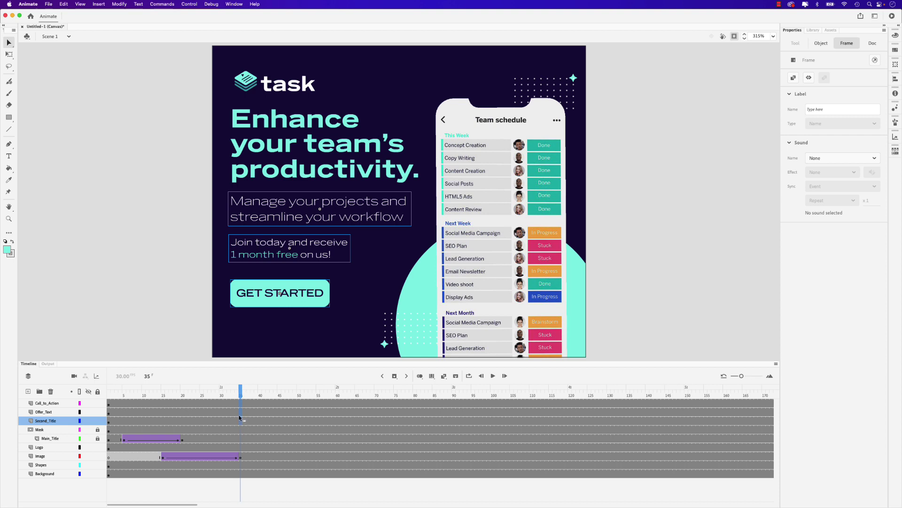
key("F6")
Step: Insert keyframes at frame 45 on the same three layers
left_click_drag(241, 394, 280, 397)
left_click(278, 402)
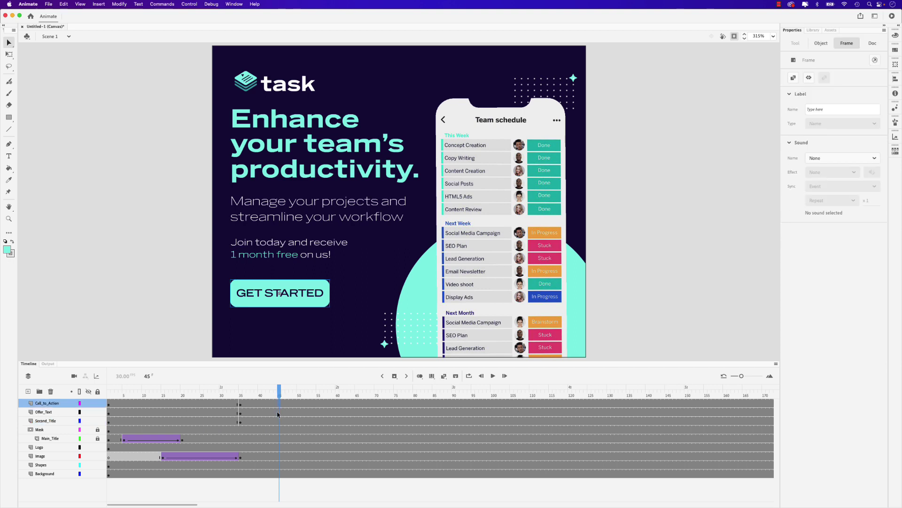
left_click(279, 413, "shift")
left_click(280, 421, "shift")
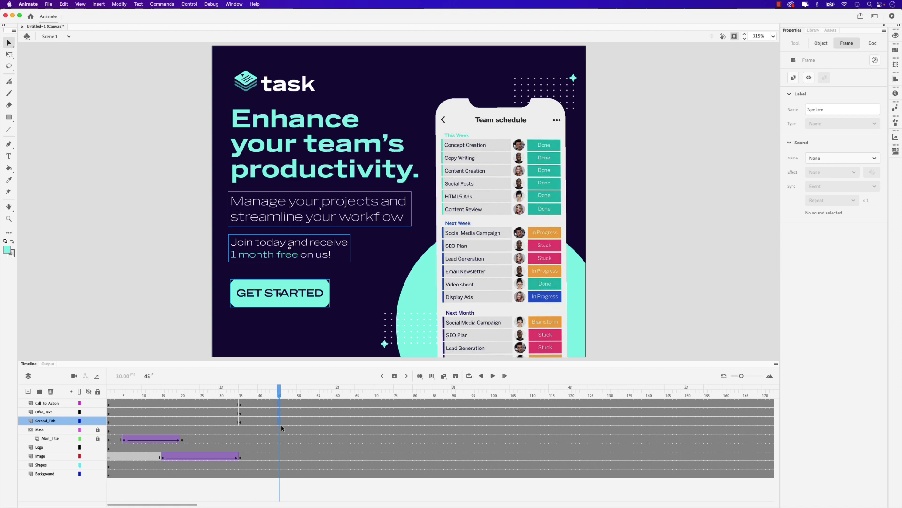
key("F6")
Step: Return to frame 35 and select the three layers' keyframes there
left_click_drag(279, 399, 240, 399)
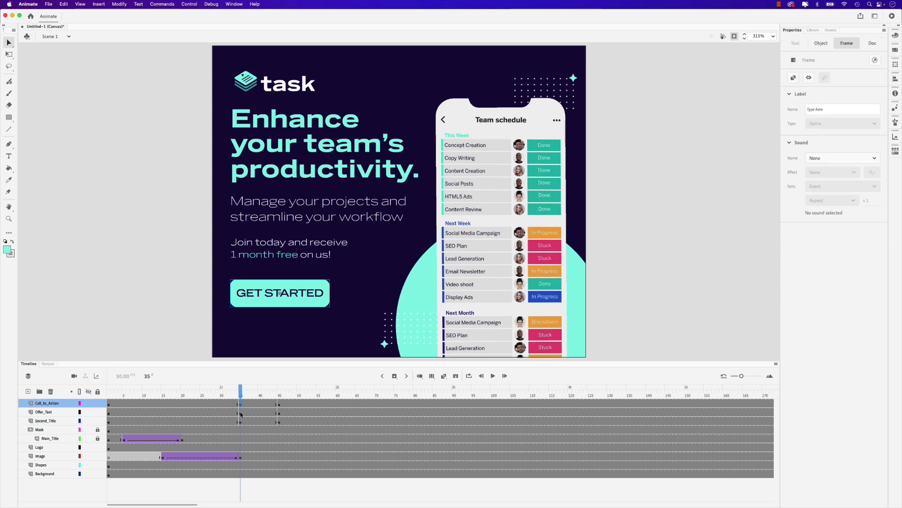
left_click(241, 403)
left_click(240, 411)
left_click(240, 421)
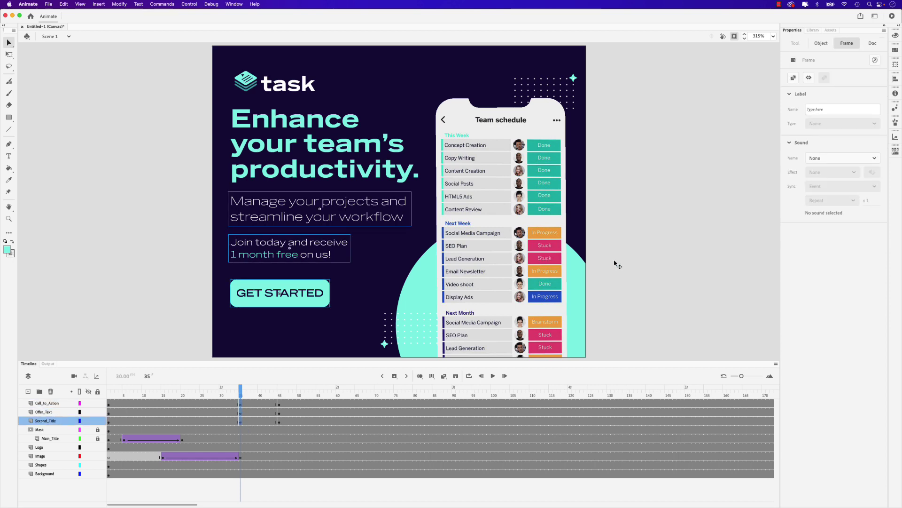
Step: Set the three clips' Color Effect to Alpha 0% at frame 35, then view frame 45
left_click(821, 43)
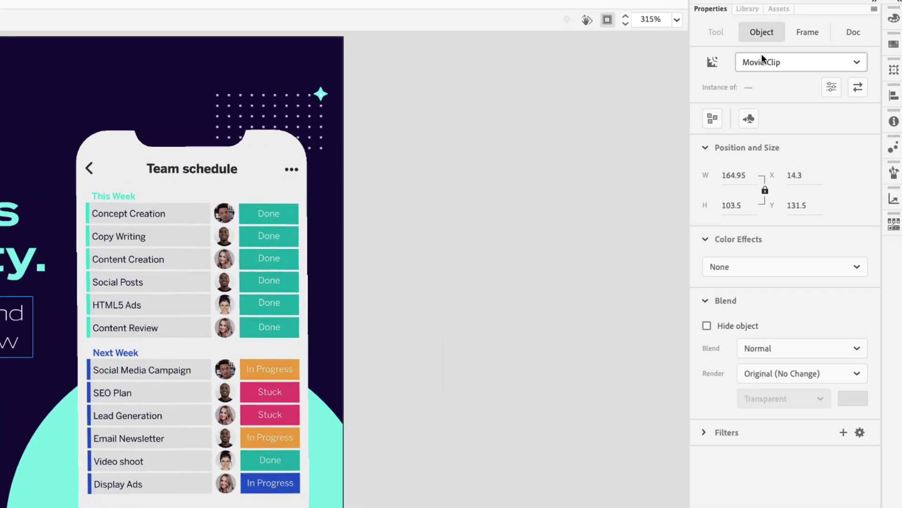
left_click(755, 267)
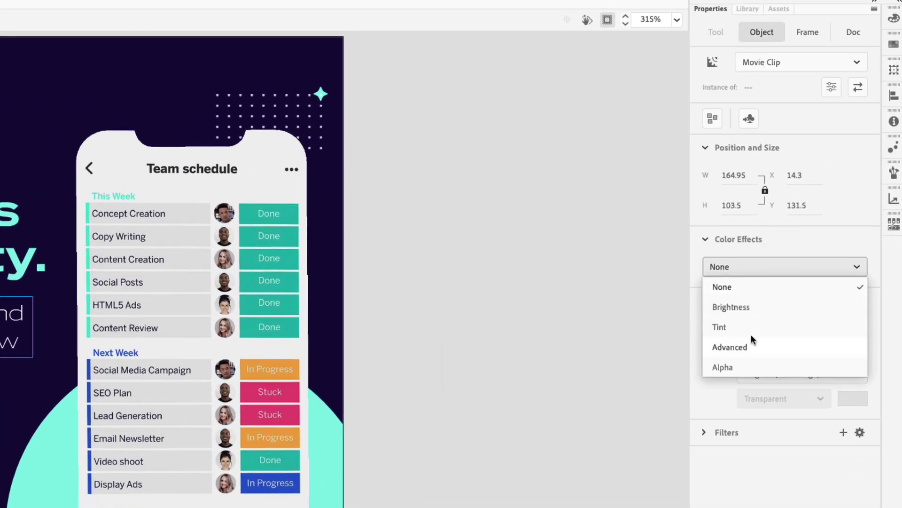
left_click(743, 368)
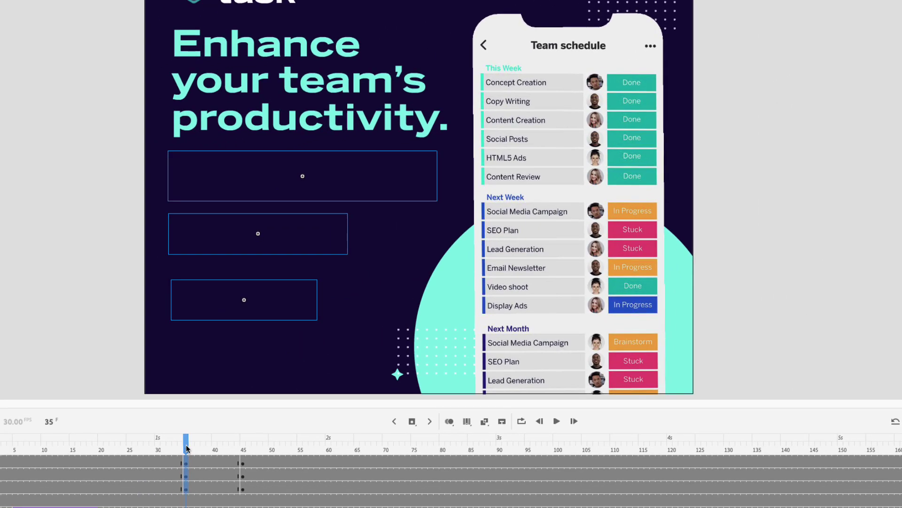
left_click(187, 449)
left_click_drag(187, 449, 214, 452)
Step: Create classic tweens at frame 40 on the three text and button layers
left_click(214, 463)
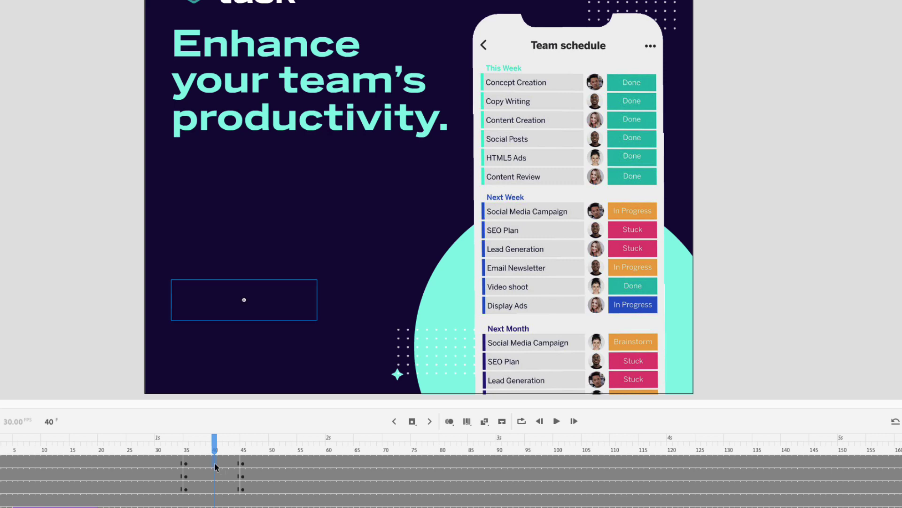
left_click(217, 476, "shift")
left_click(218, 489, "shift")
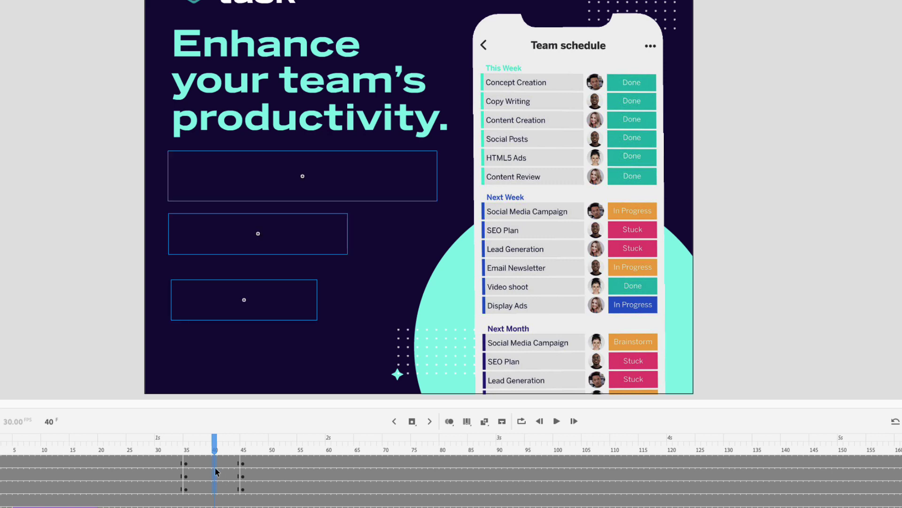
right_click(218, 465)
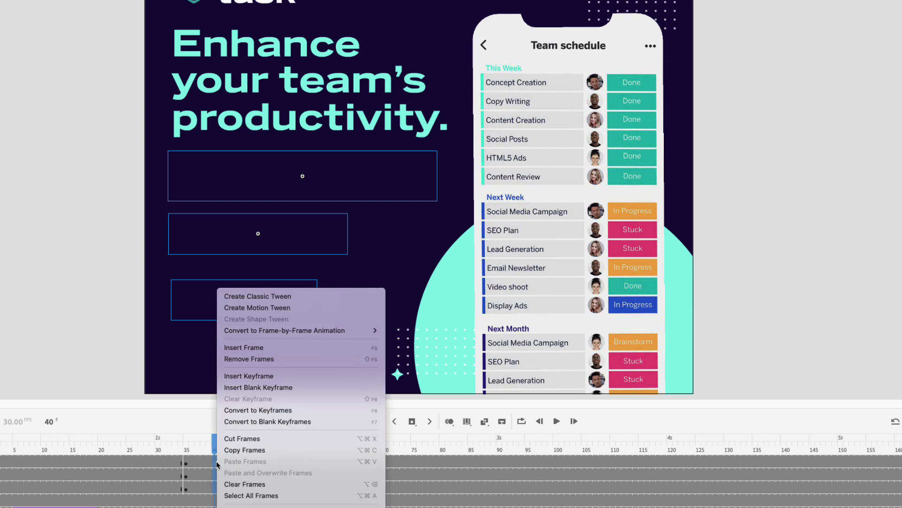
left_click(260, 297)
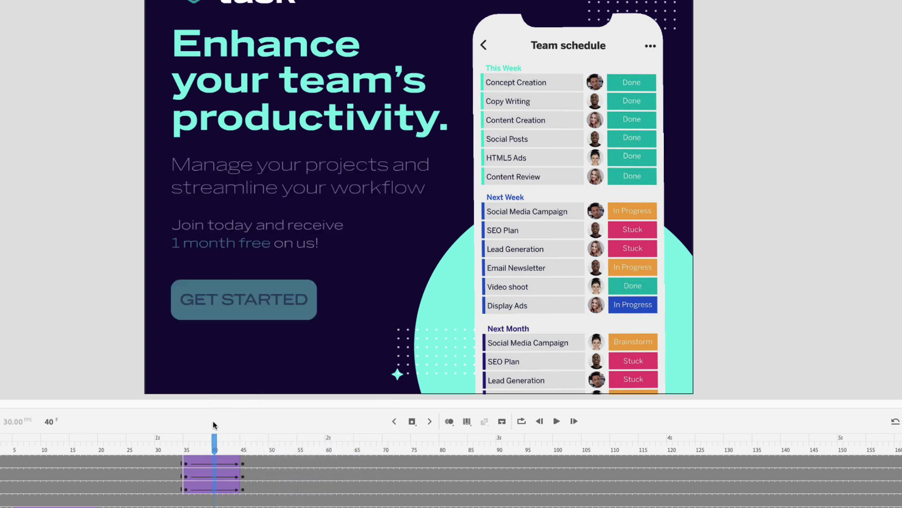
Step: Scrub through the fade-in, then select frames 1–33 on the three top layers
mouse_move(214, 443)
left_mouse_down()
mouse_move(193, 443)
mouse_move(253, 444)
mouse_move(185, 444)
mouse_move(239, 445)
mouse_move(186, 446)
mouse_move(230, 446)
mouse_move(215, 447)
left_mouse_up()
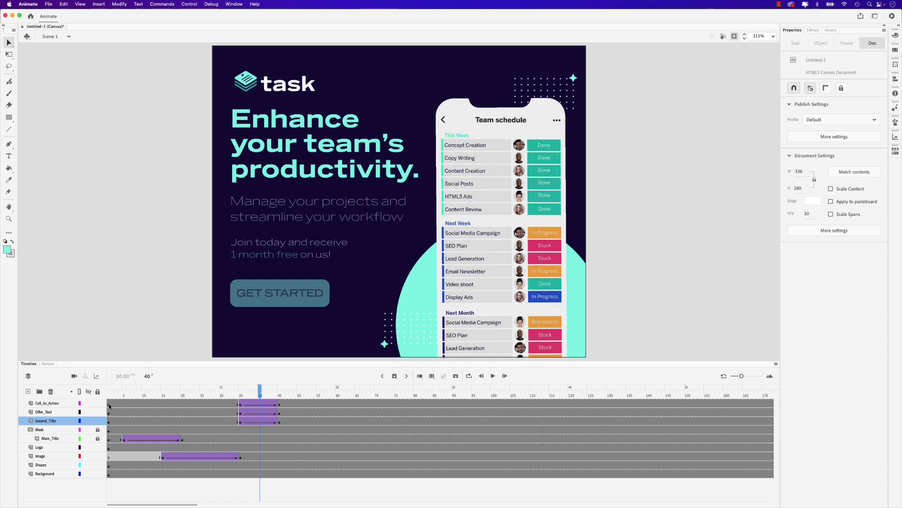
left_click(108, 403)
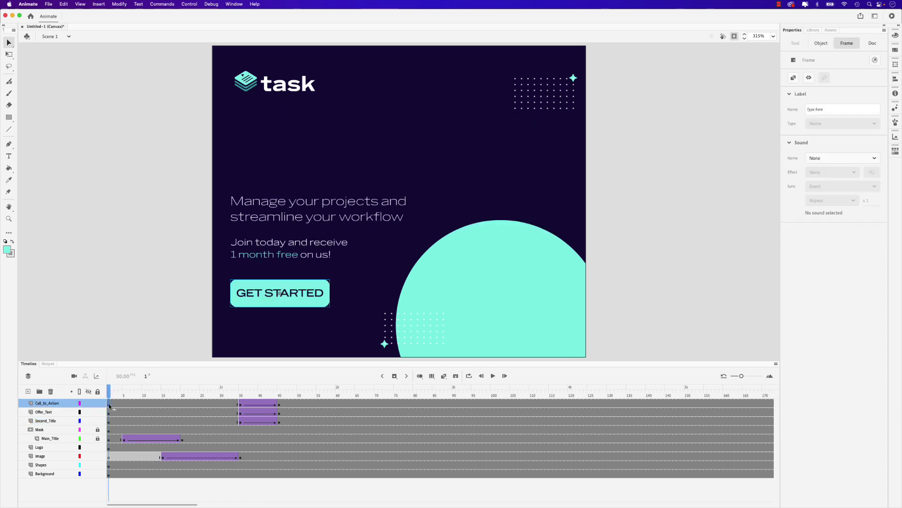
left_click(235, 422, "shift")
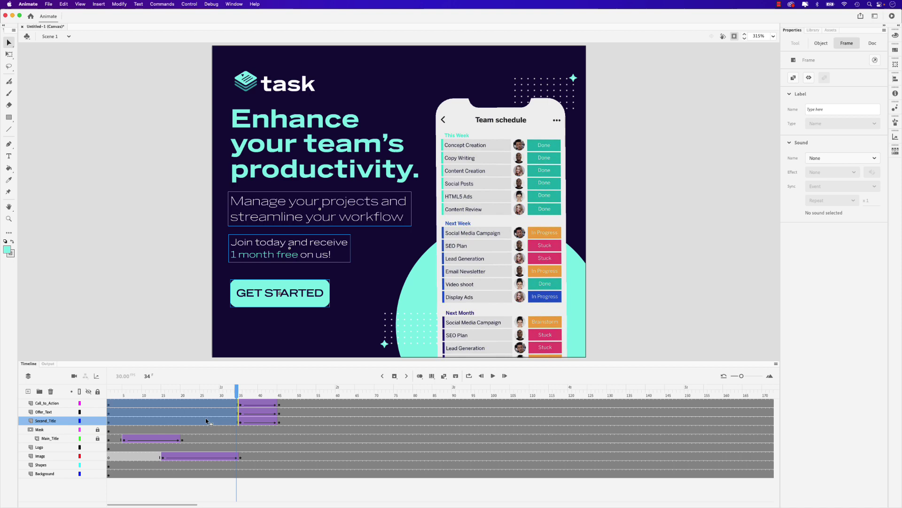
key("Delete")
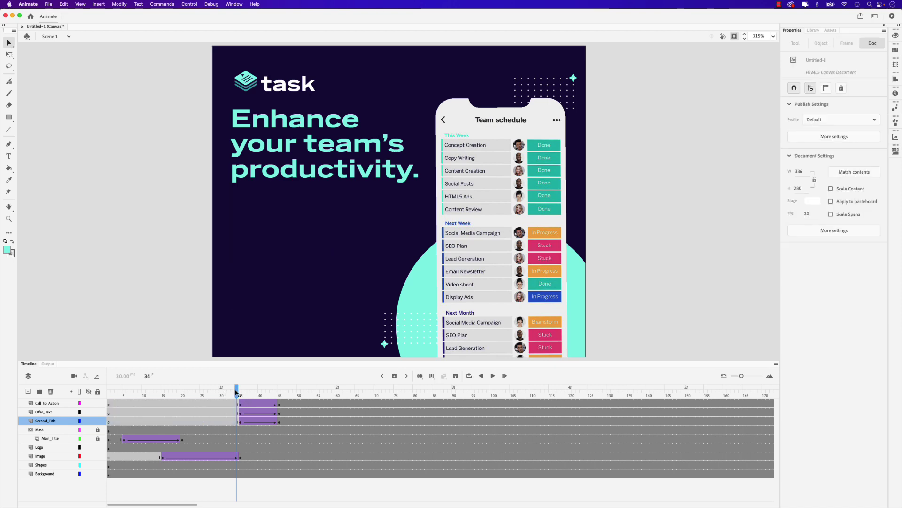
left_click_drag(236, 393, 85, 388)
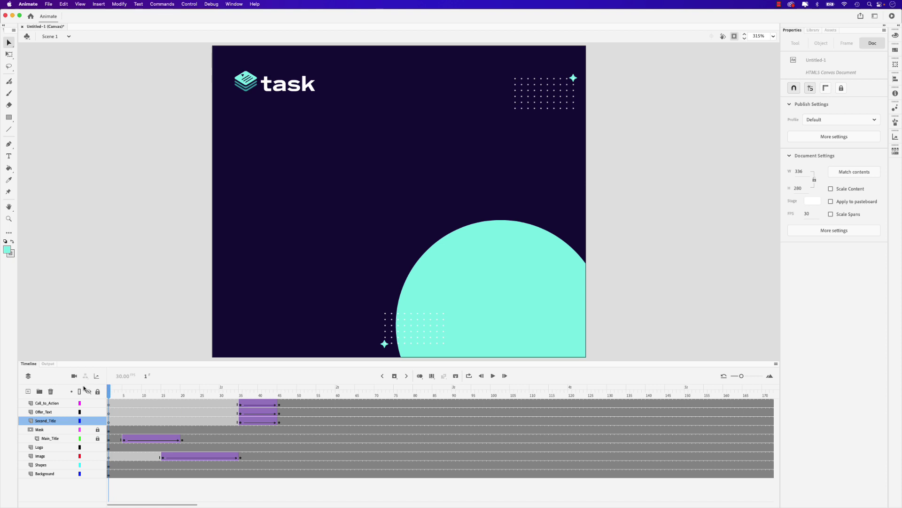
key("Return")
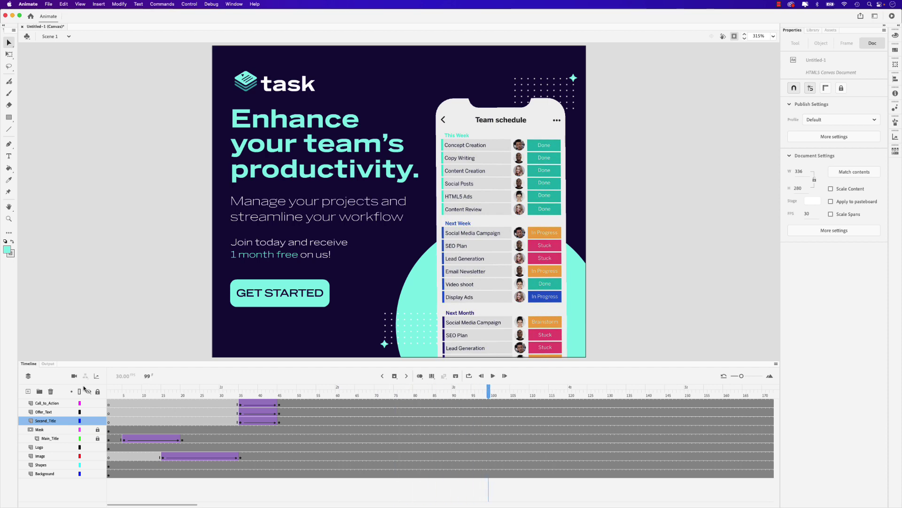
left_click_drag(488, 395, 87, 402)
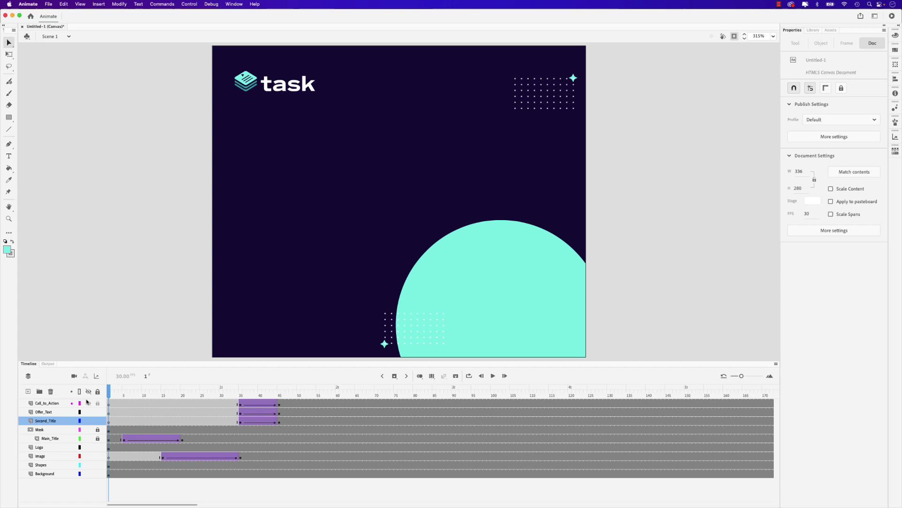
key("Return")
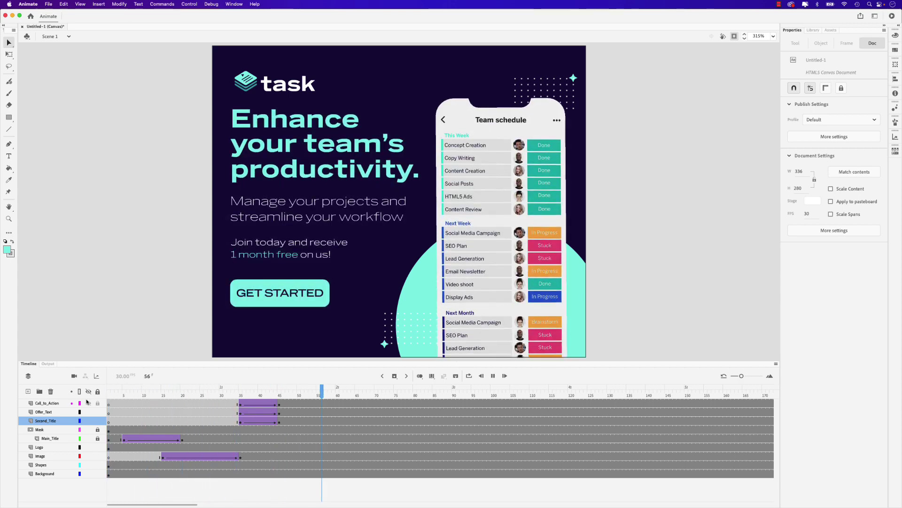
key("Return")
Step: Give the Call_to_Action, Offer_Text and Second_Title tweens Quint Ease-In-Out, then rewind to frame 1
left_click(252, 404)
left_click(259, 415)
left_click(257, 415)
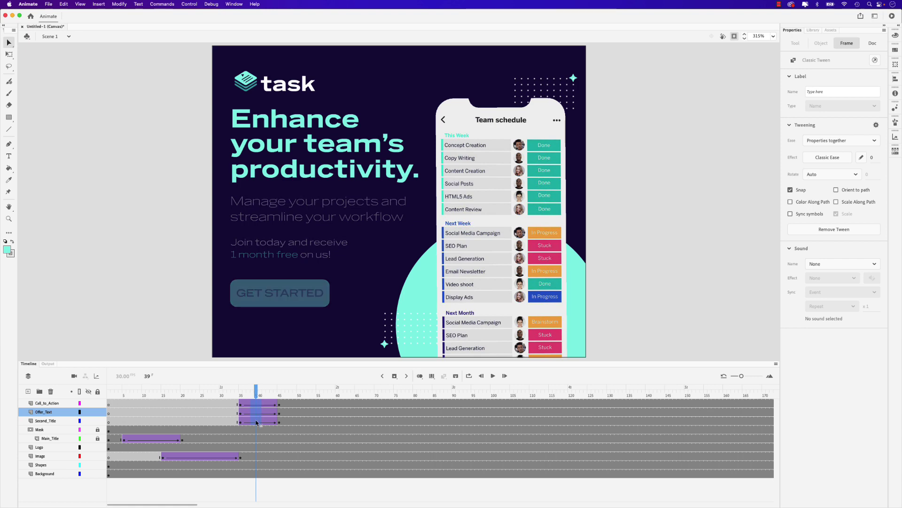
left_click(256, 422)
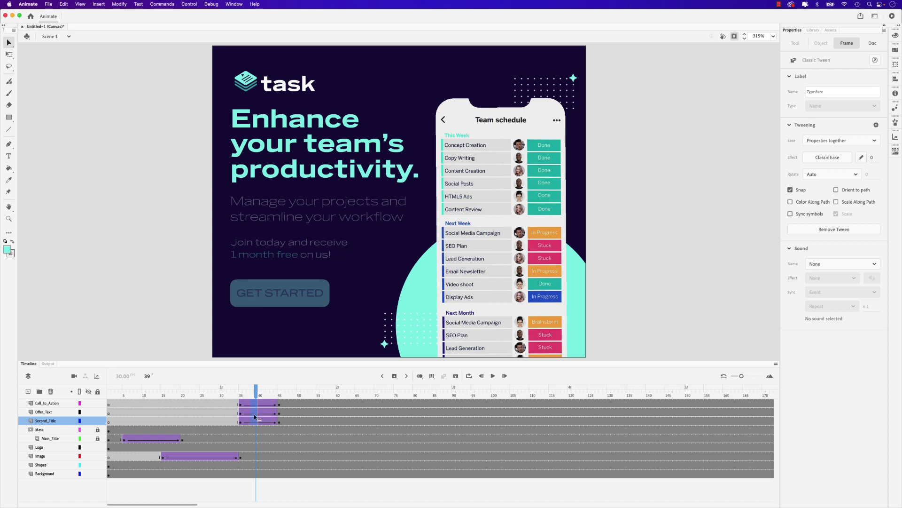
left_click(831, 157)
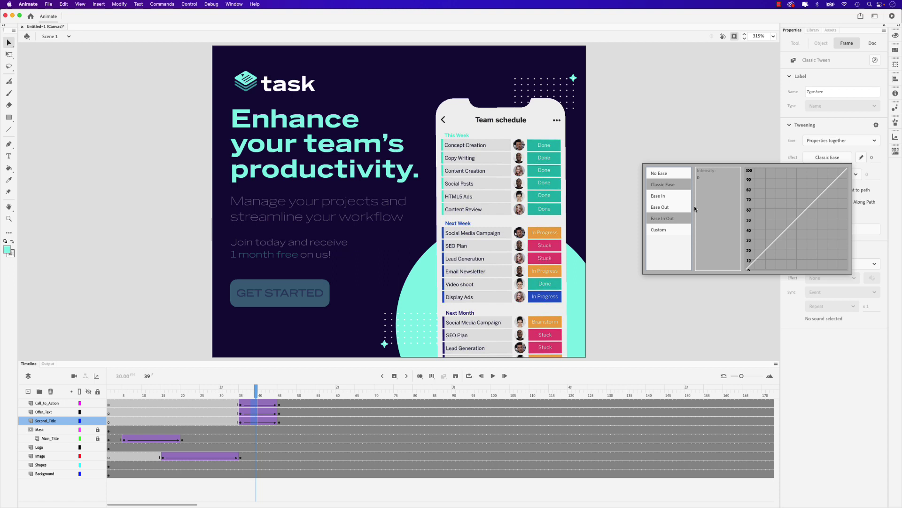
left_click(671, 220)
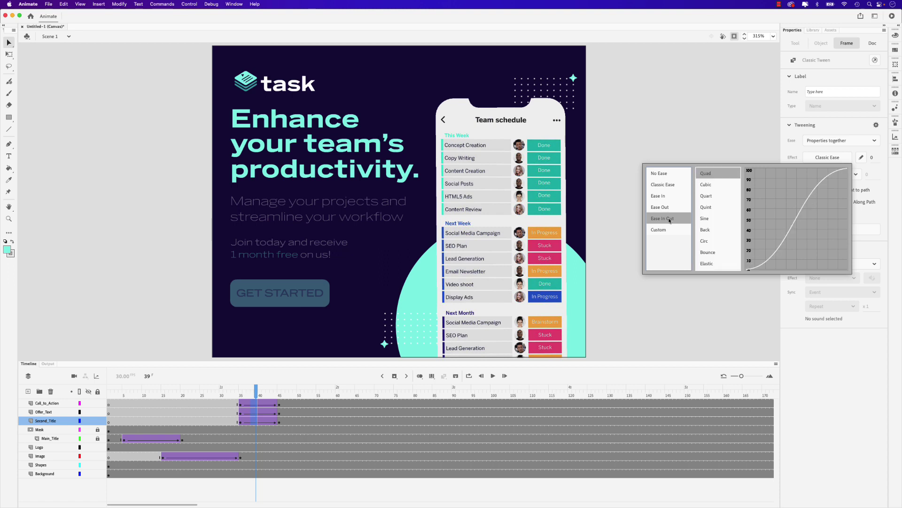
double_click(705, 207)
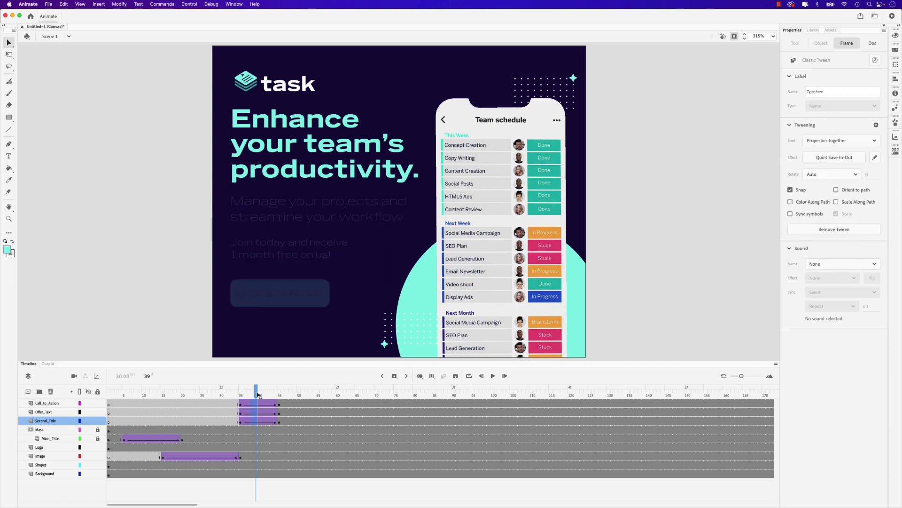
left_click_drag(257, 395, 90, 395)
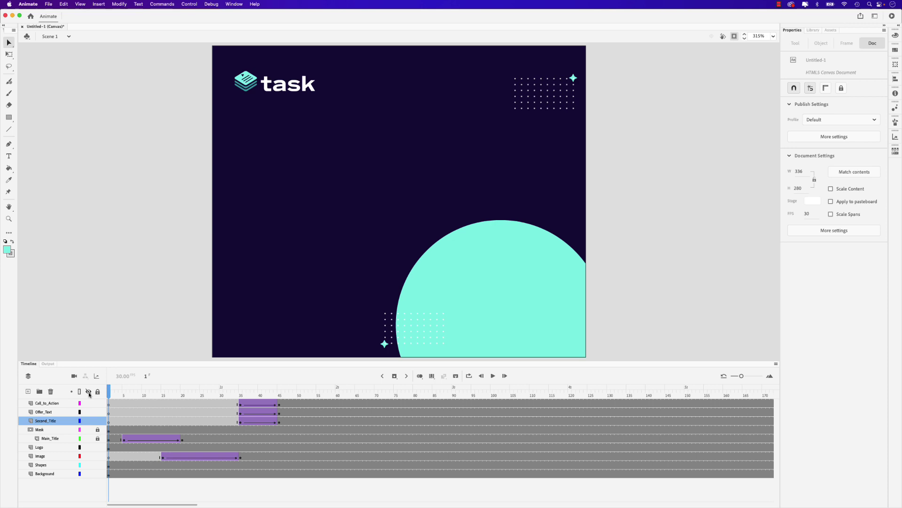
Step: Play the animation through to frame 61, then select the Call_to_Action layer
key("Return")
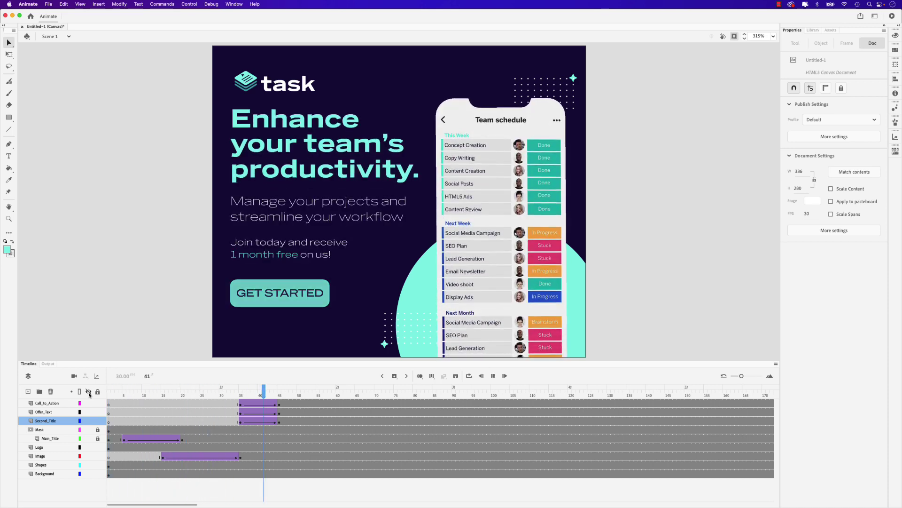
key("Return")
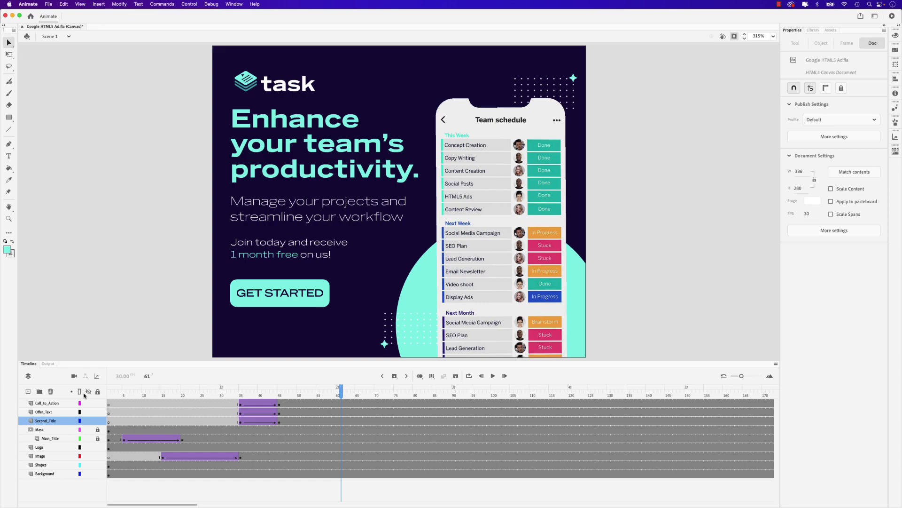
left_click(43, 404)
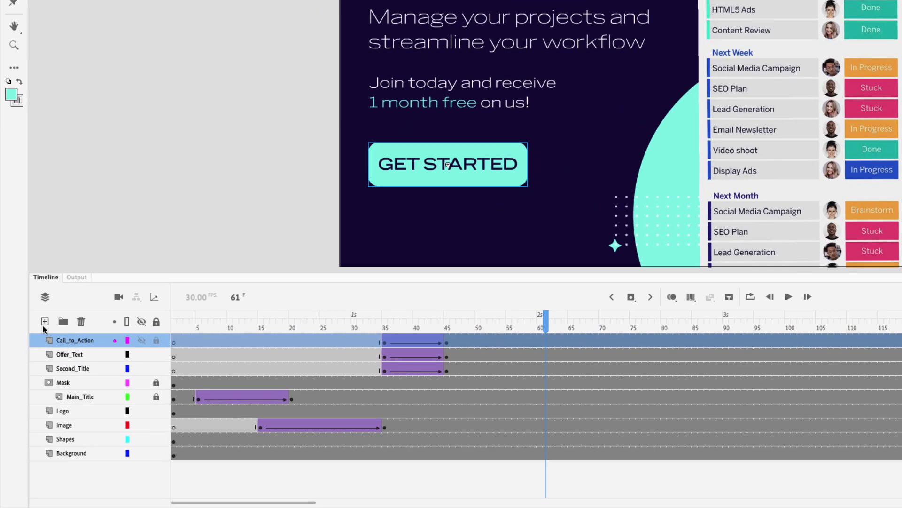
Step: Add a new layer above Call_to_Action and name it Button
left_click(45, 322)
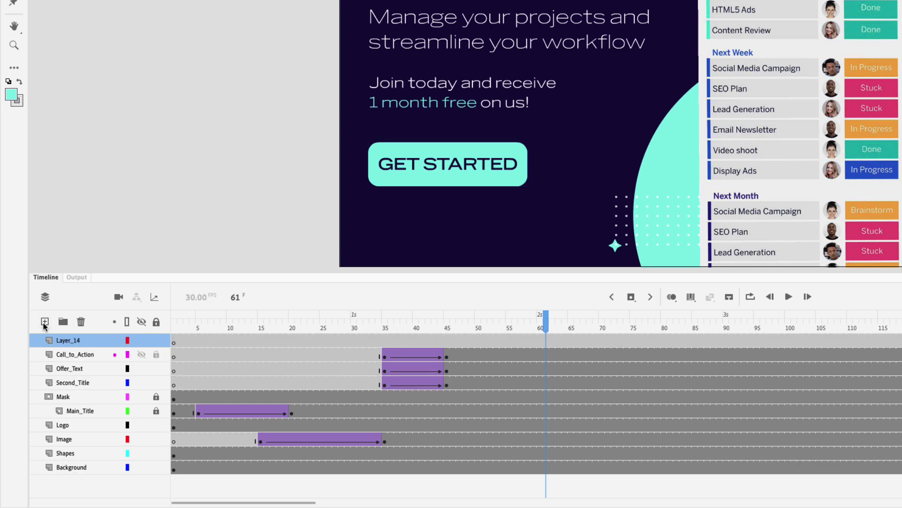
double_click(71, 340)
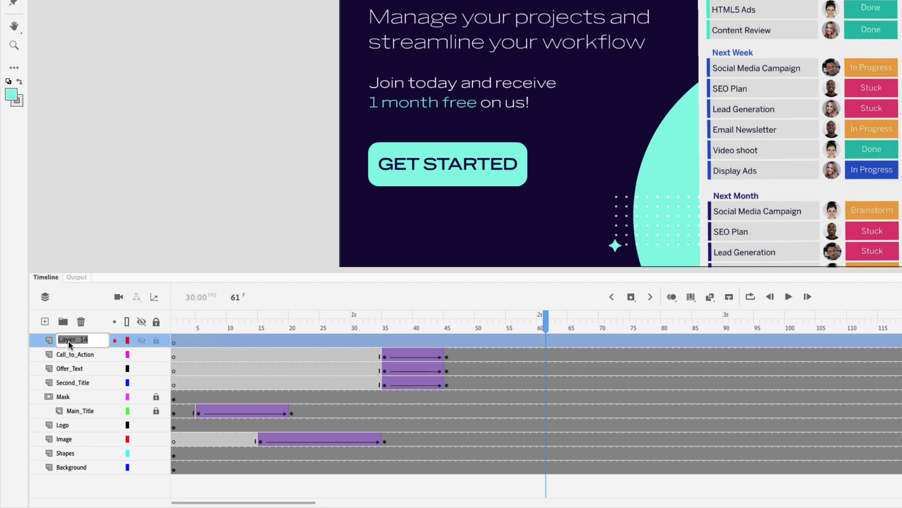
type("Button")
key("Return")
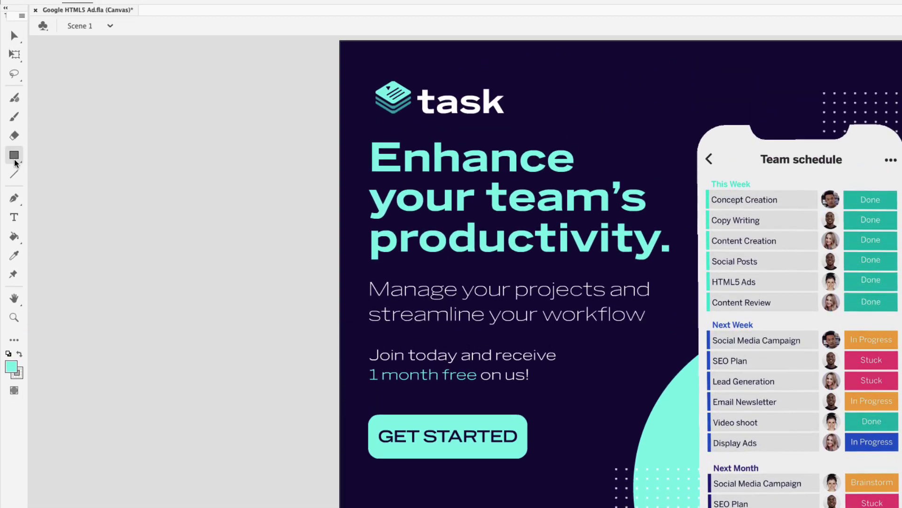
Step: Draw a teal rectangle covering the whole stage
key("r")
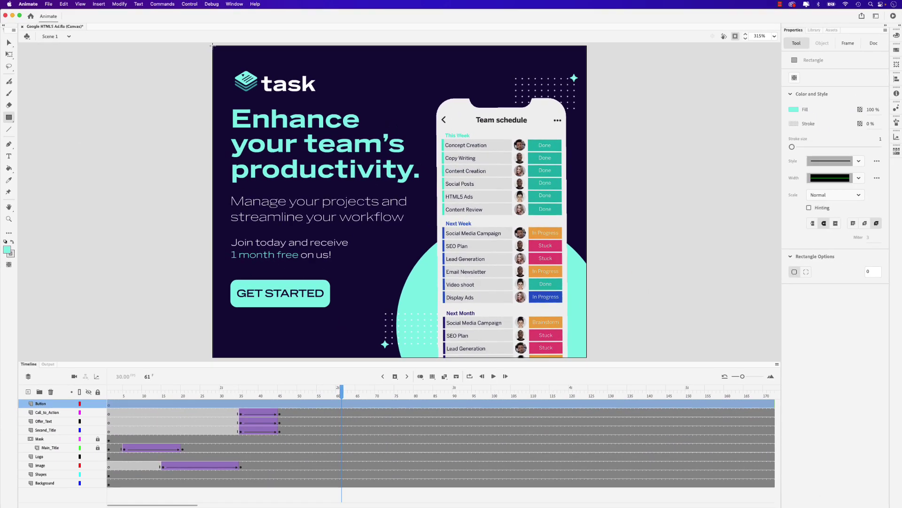
left_click_drag(340, 41, 393, 127)
left_click_drag(247, 100, 589, 358)
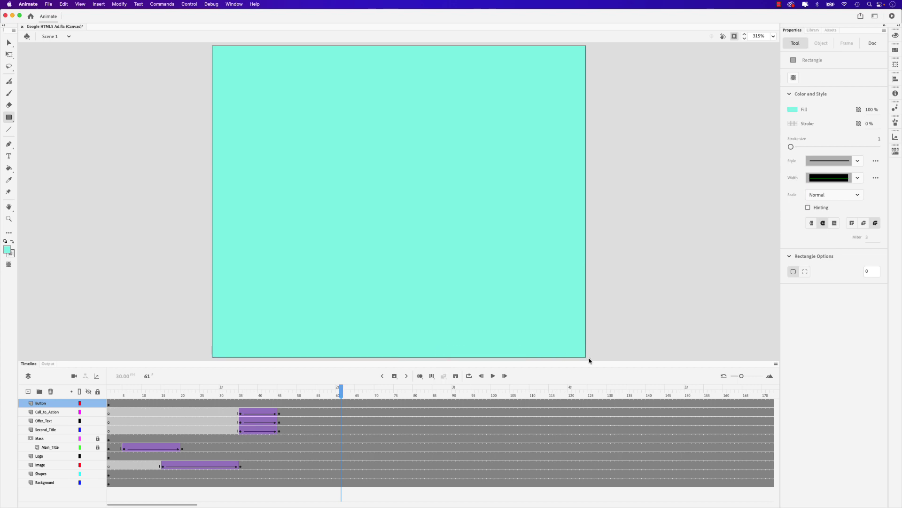
Step: Convert the rectangle into a Button-type symbol named Button
left_click(8, 42)
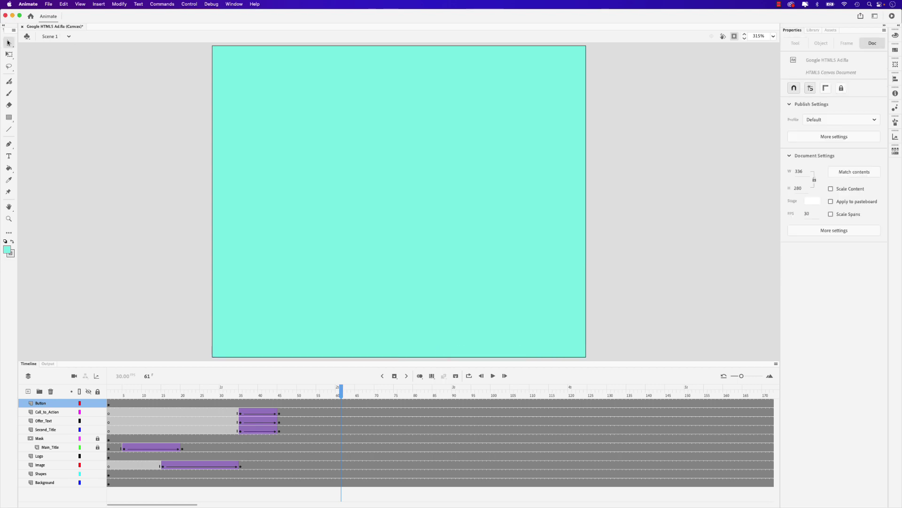
left_click(308, 171)
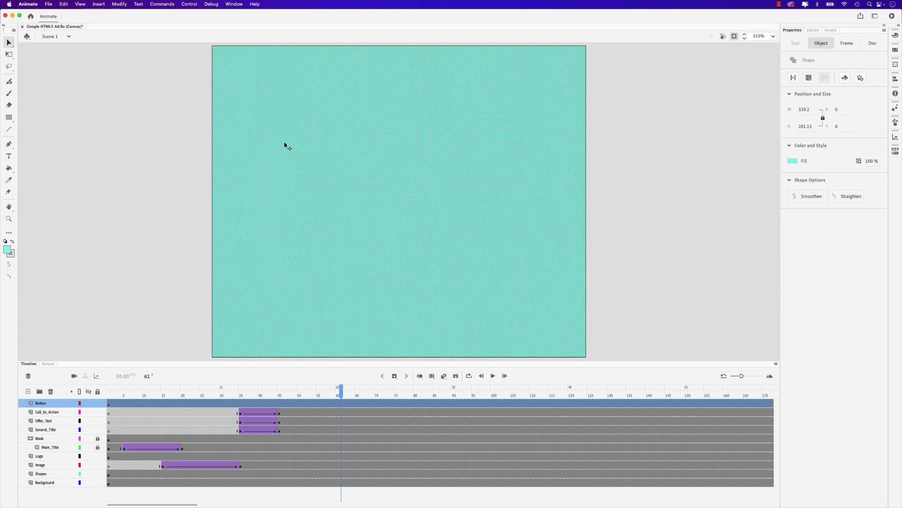
left_click(115, 4)
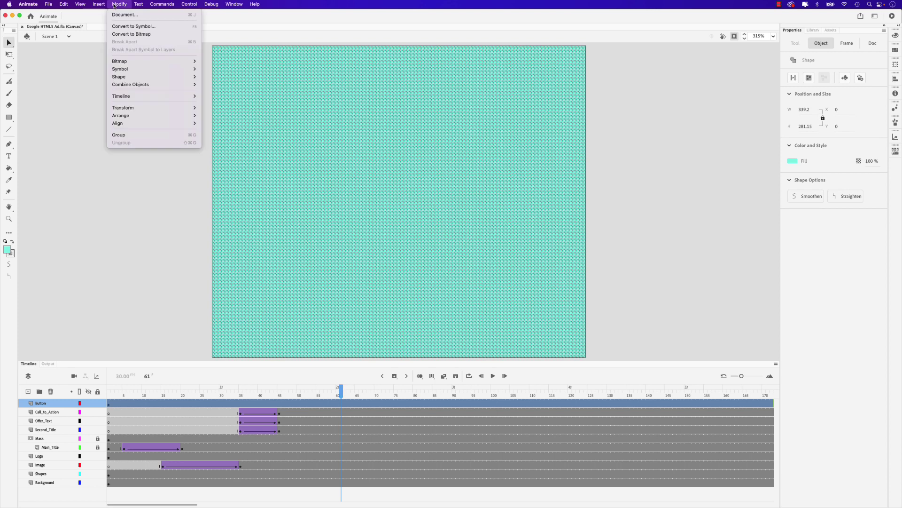
left_click(119, 27)
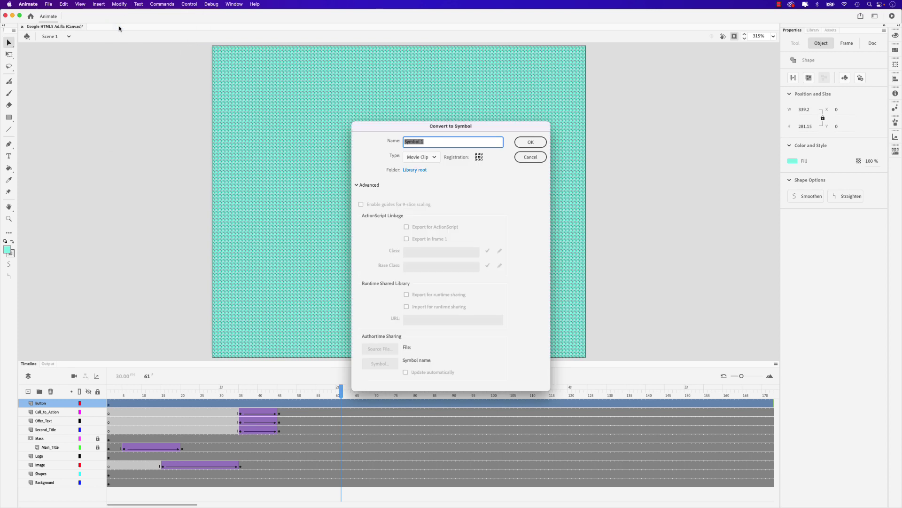
type("Button")
left_click(435, 159)
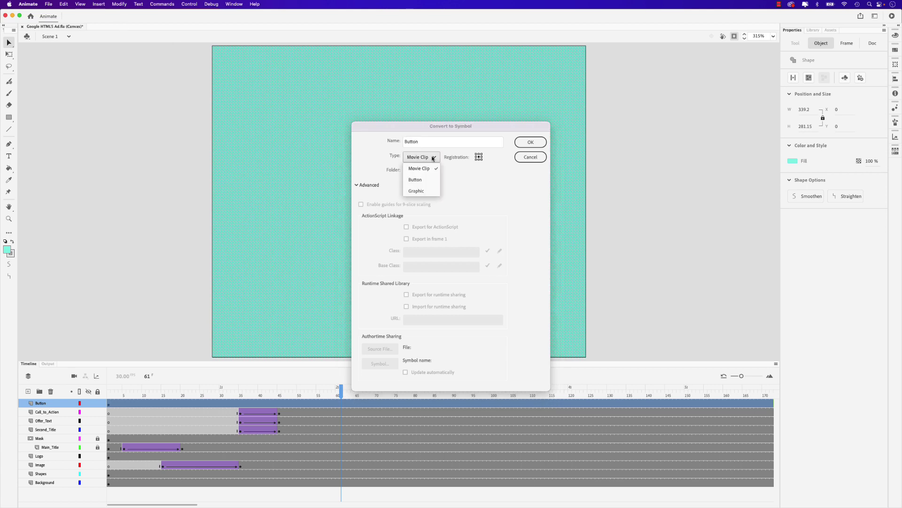
left_click(432, 179)
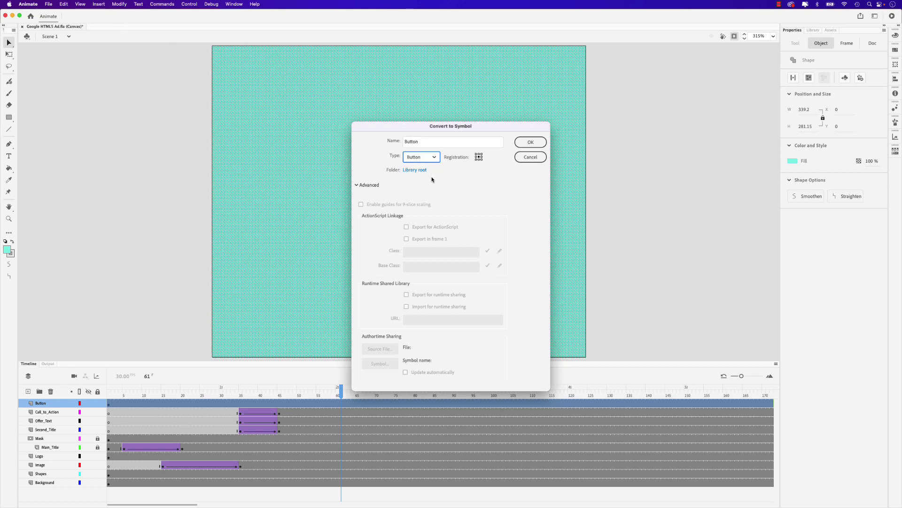
left_click(520, 146)
Step: Edit the Button symbol so its shape sits only in the Hit frame, then return to Scene 1
double_click(407, 150)
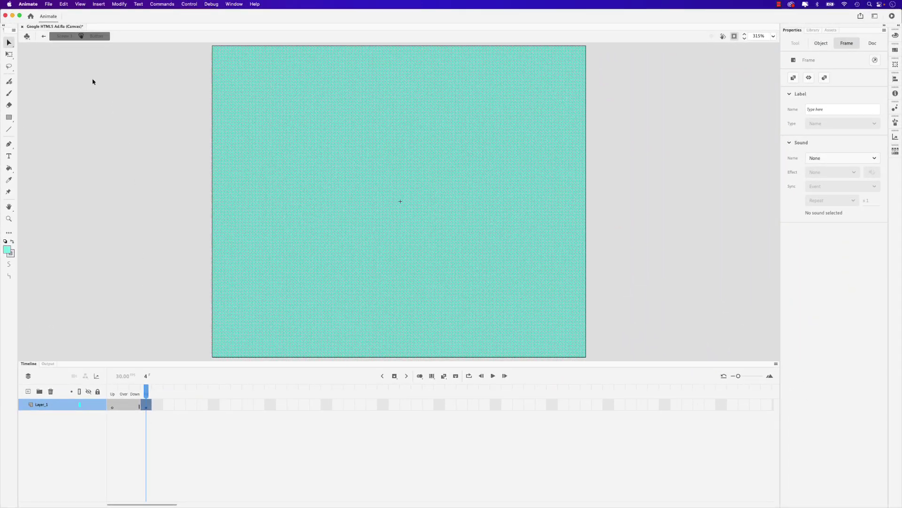
left_click(43, 36)
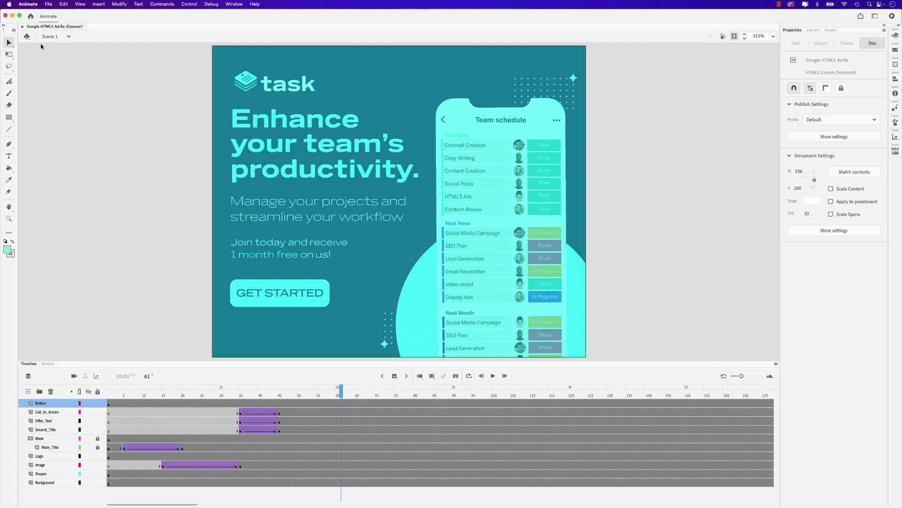
Step: Publish the ad responsively into a new 'Google HTML5 Ad' output folder
left_click(48, 4)
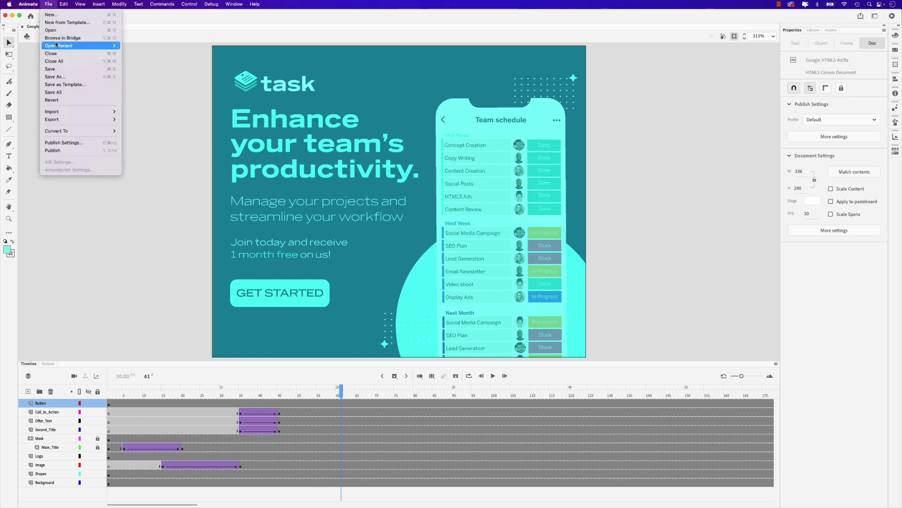
left_click(86, 141)
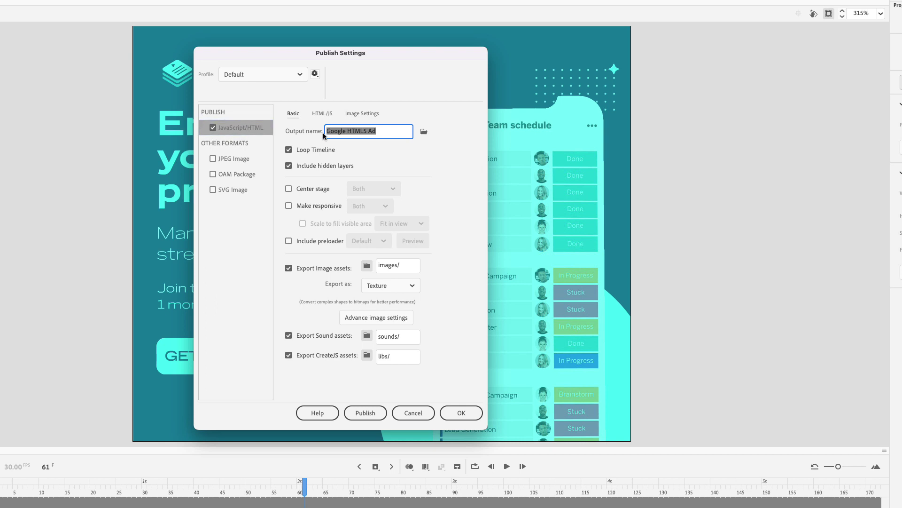
left_click(423, 134)
left_click(325, 277)
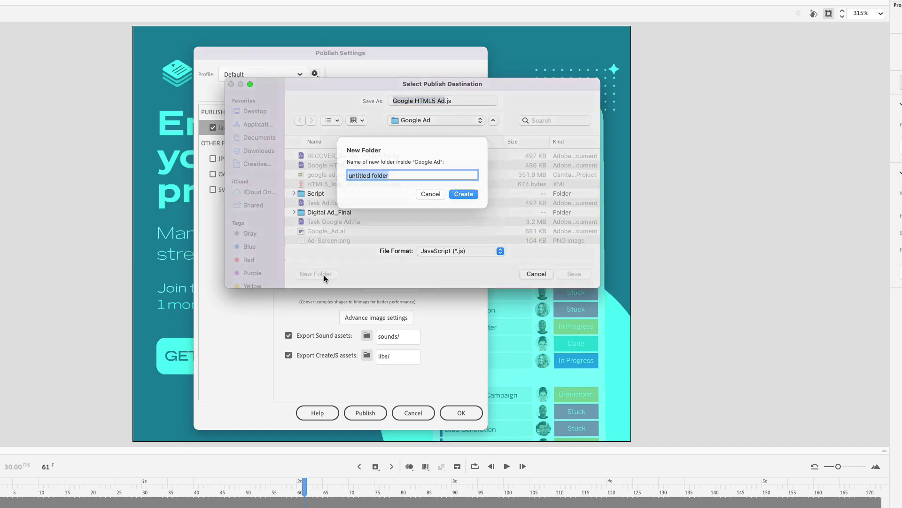
type("Goo")
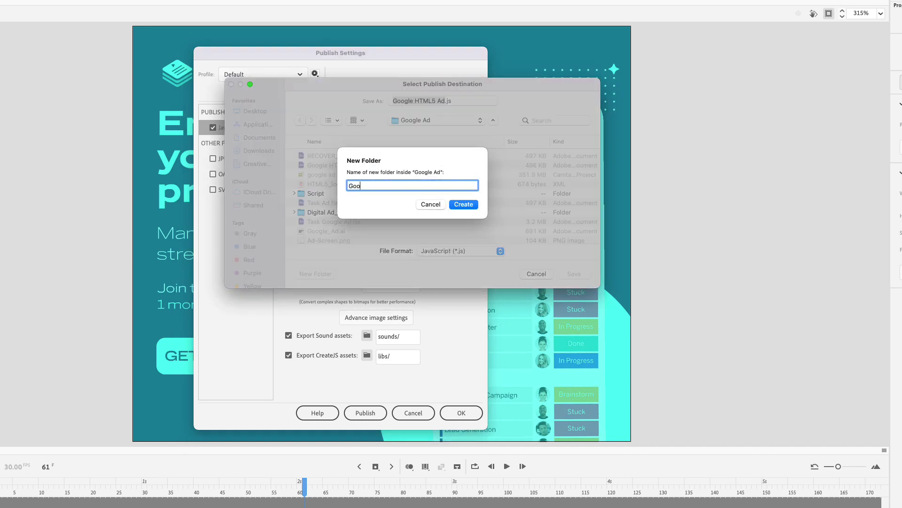
type("gle HTML5 Ad")
left_click(465, 205)
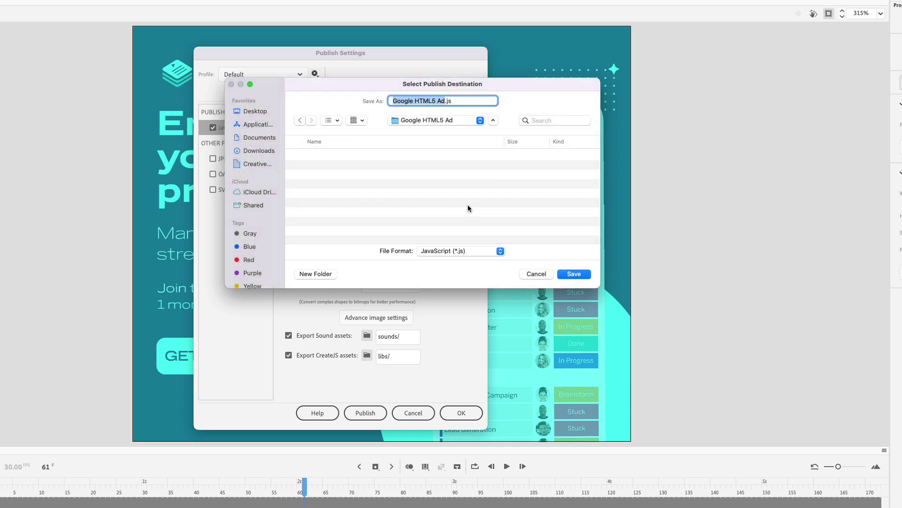
left_click(571, 275)
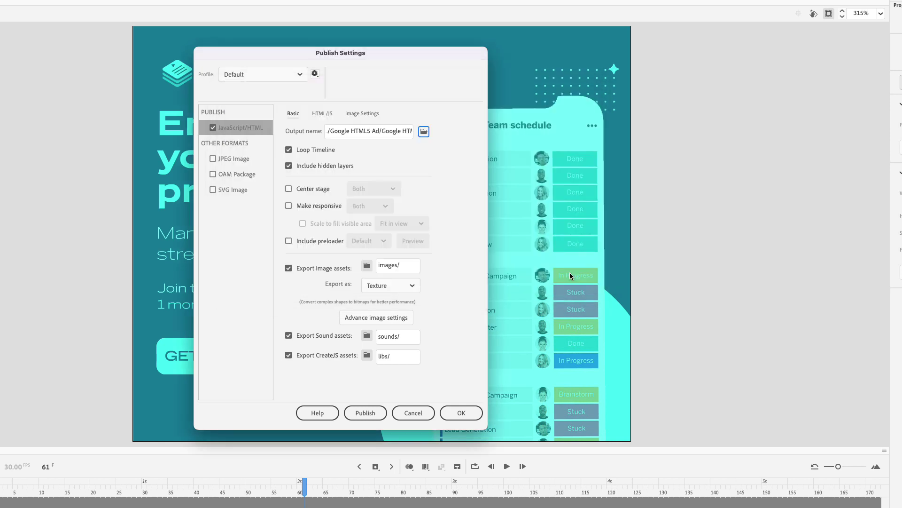
left_click(289, 207)
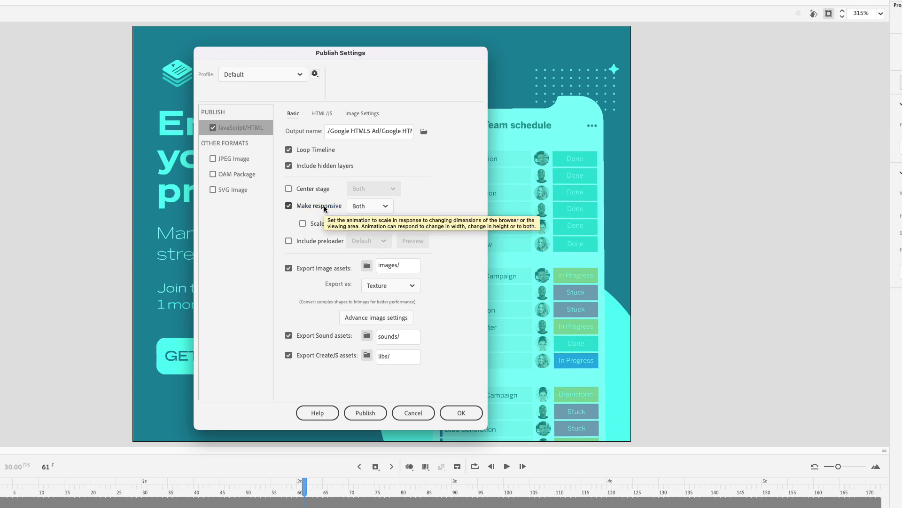
left_click(366, 412)
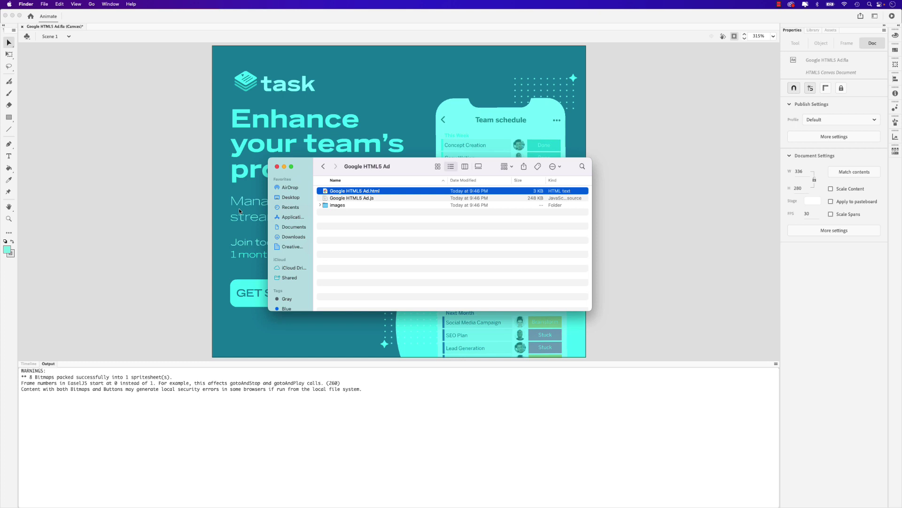
Step: Open Google HTML5 Ad.html from Finder in Brackets
key("Down")
key("Down")
right_click(364, 191)
mouse_move(395, 205)
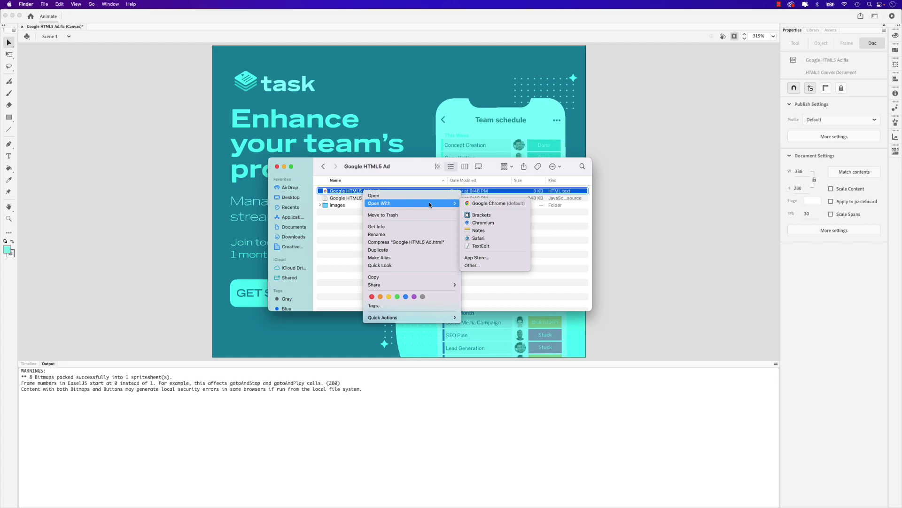
left_click(503, 216)
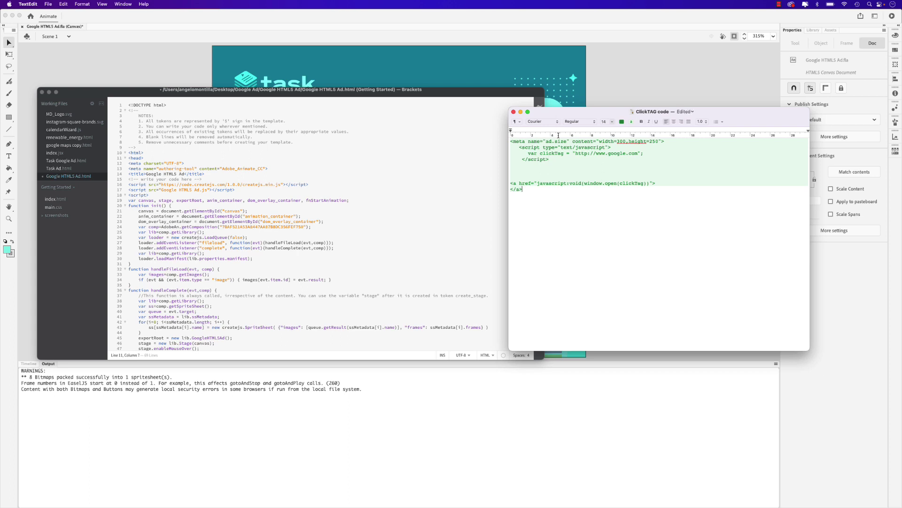
Step: Copy the ad.size meta tag and clickTag script from the notes into the HTML head
left_click_drag(555, 160, 508, 141)
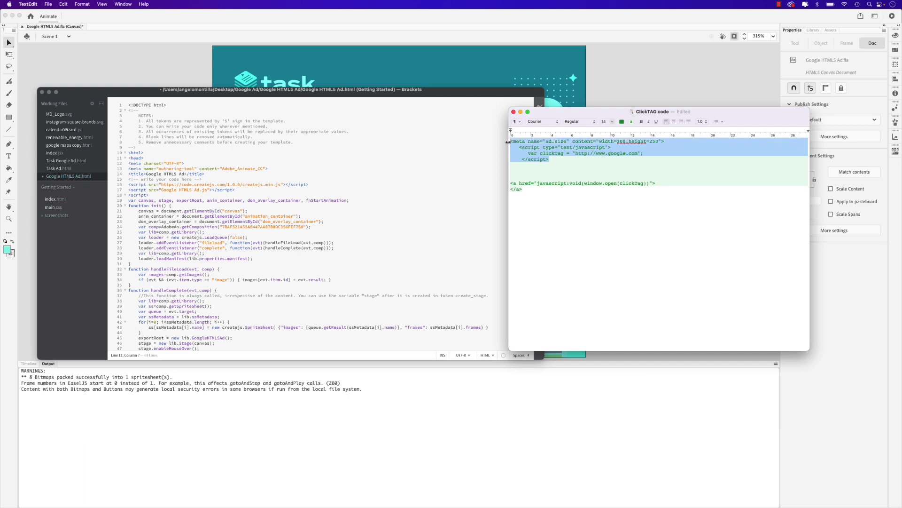
key("super+c")
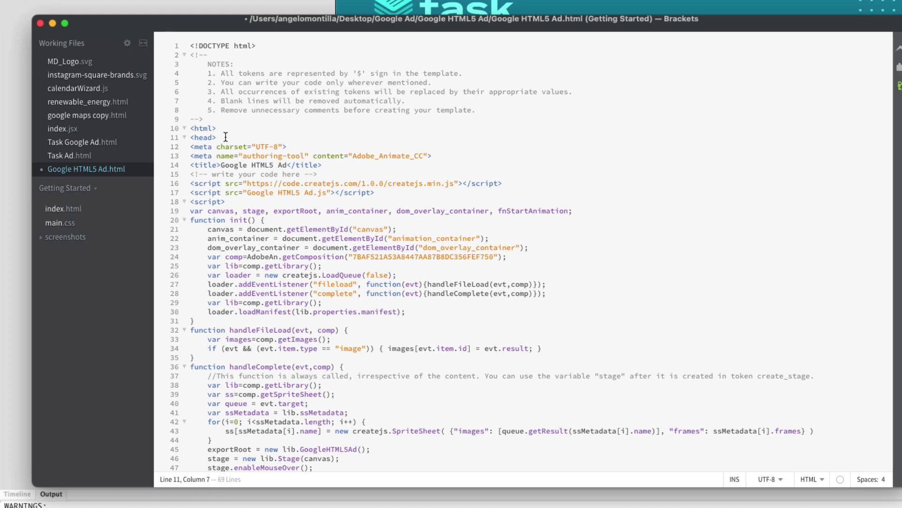
key("Return")
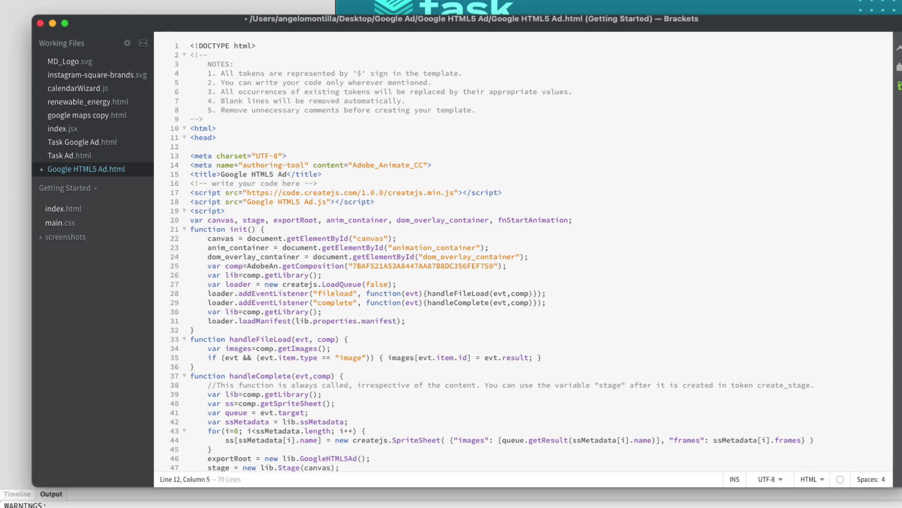
key("super+v")
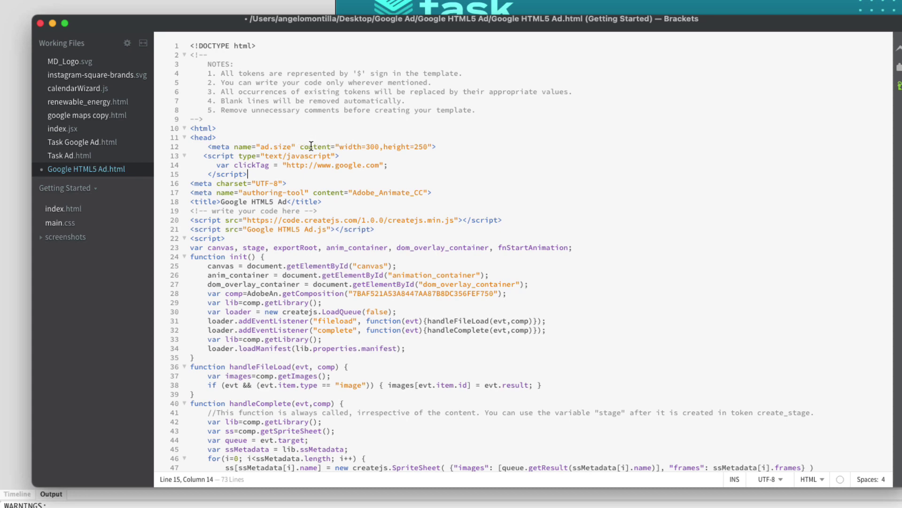
Step: Change the ad.size width from 300 to 336 and height from 250 to 280
double_click(371, 147)
type("336")
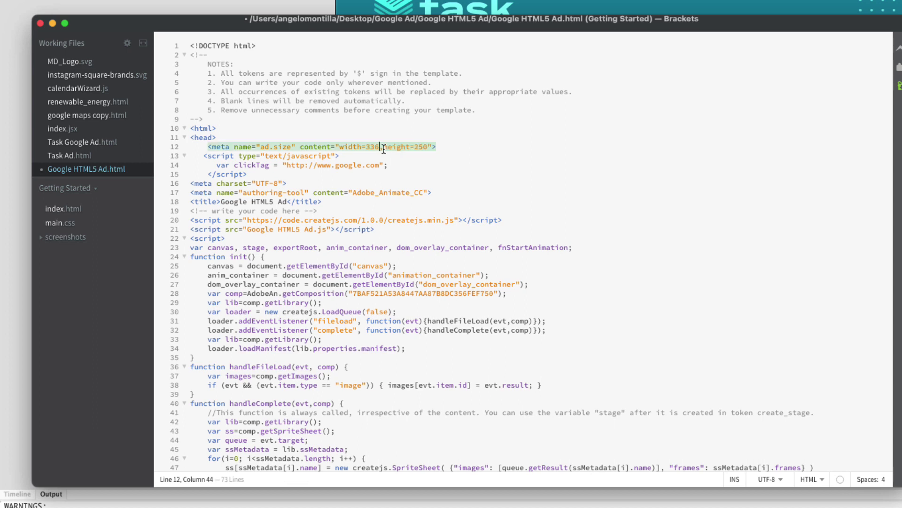
double_click(420, 146)
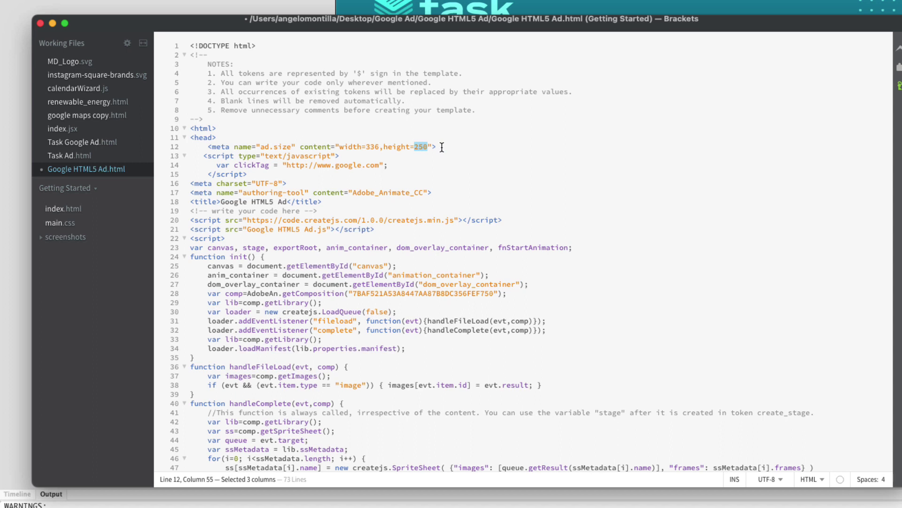
type("280")
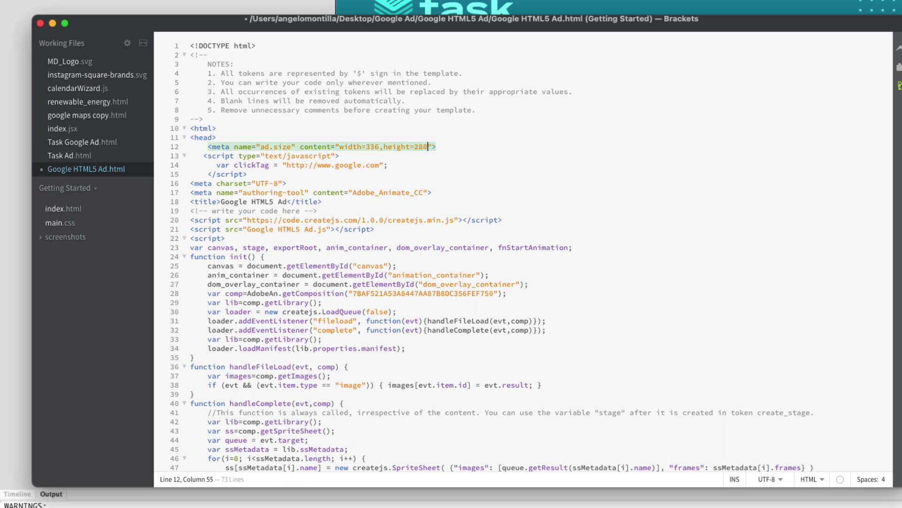
left_click(452, 147)
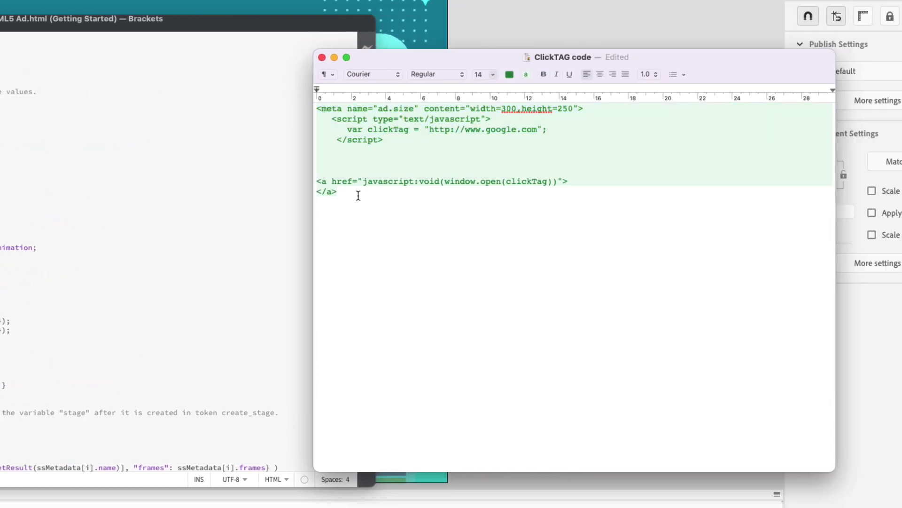
left_click_drag(338, 192, 306, 184)
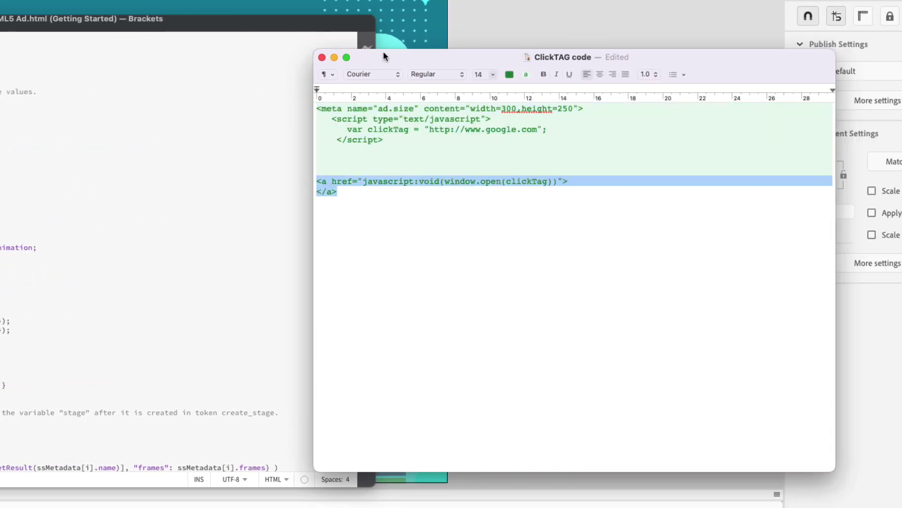
Step: Paste the clickTag anchor tags after </head> and save the HTML file
key("super+Tab")
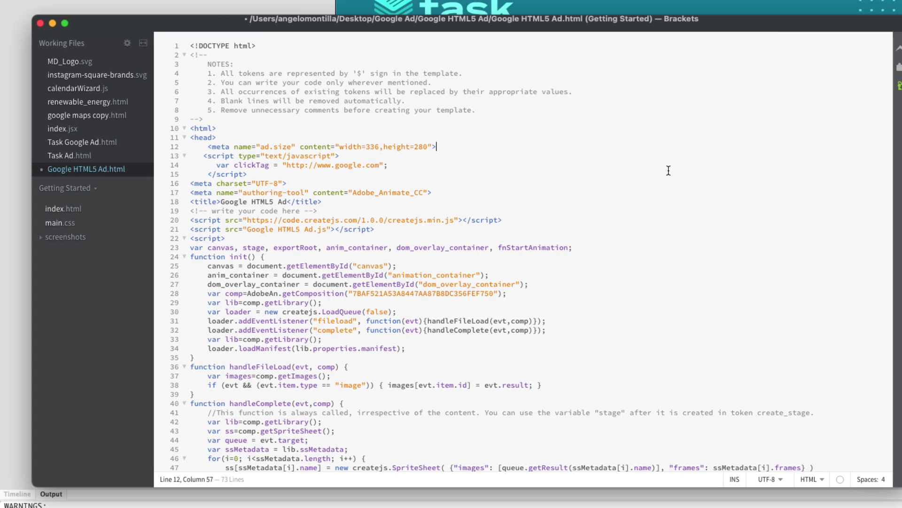
scroll(669, 170, "down", 9)
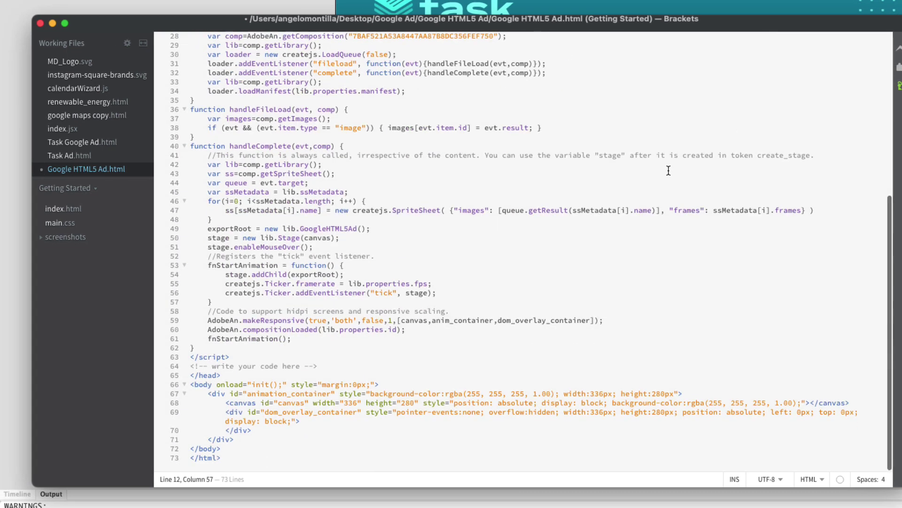
left_click(246, 373)
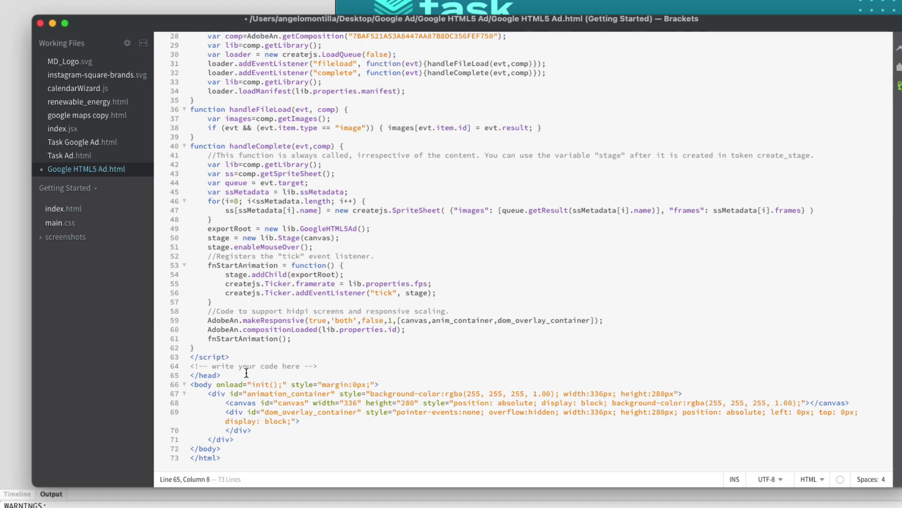
key("Return")
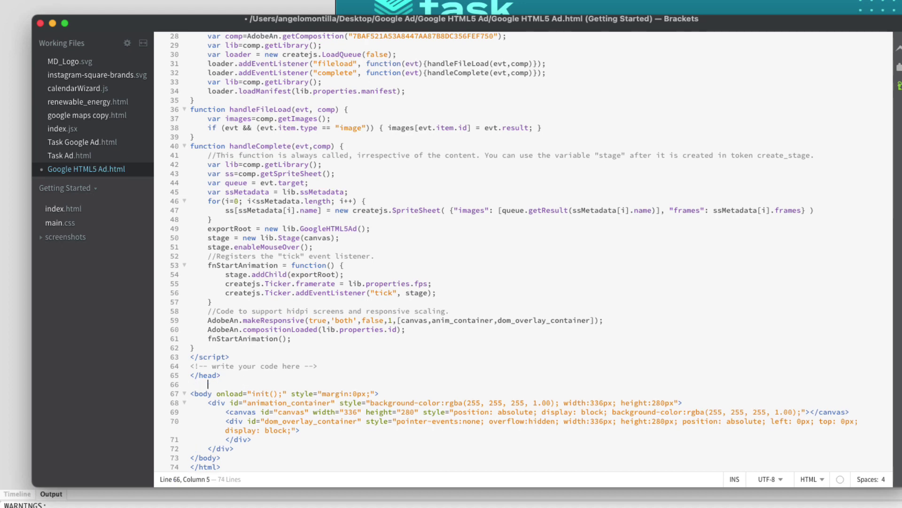
key("super+v")
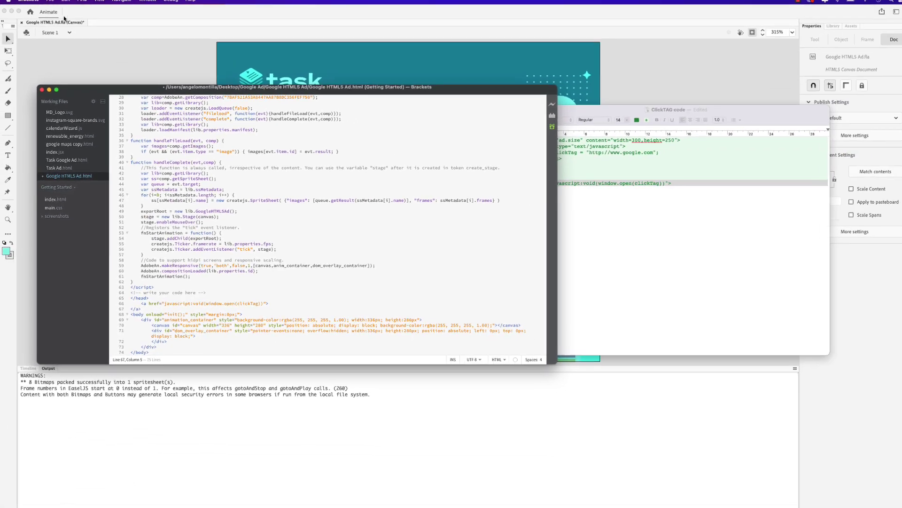
left_click(50, 4)
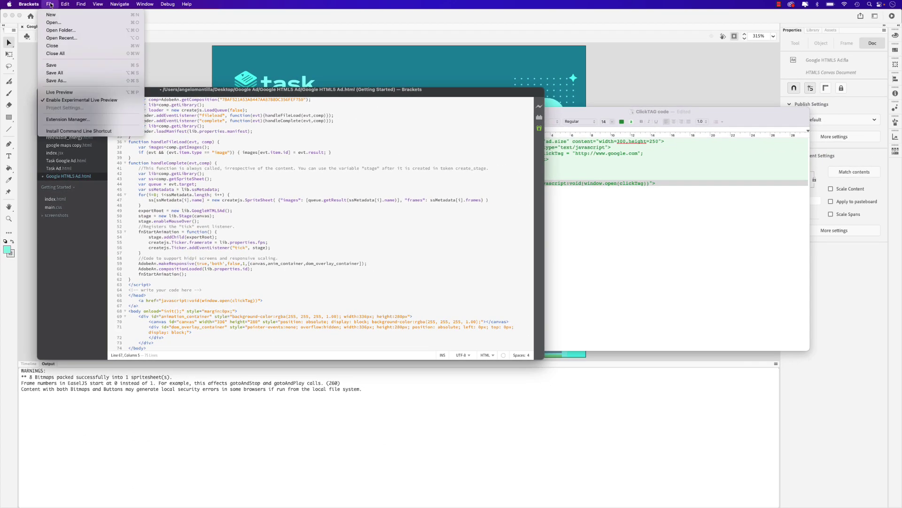
left_click(57, 66)
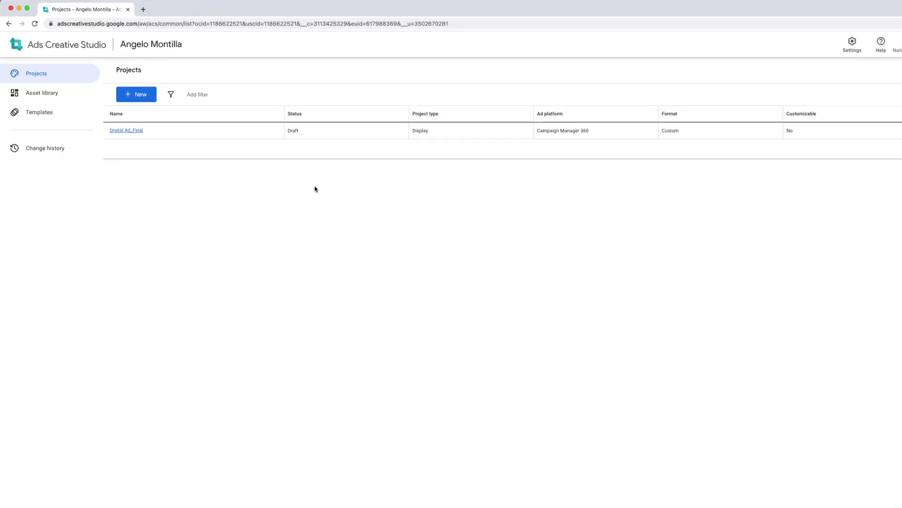
Step: Start a new HTML5 display project upload in Ads Creative Studio
left_click(127, 93)
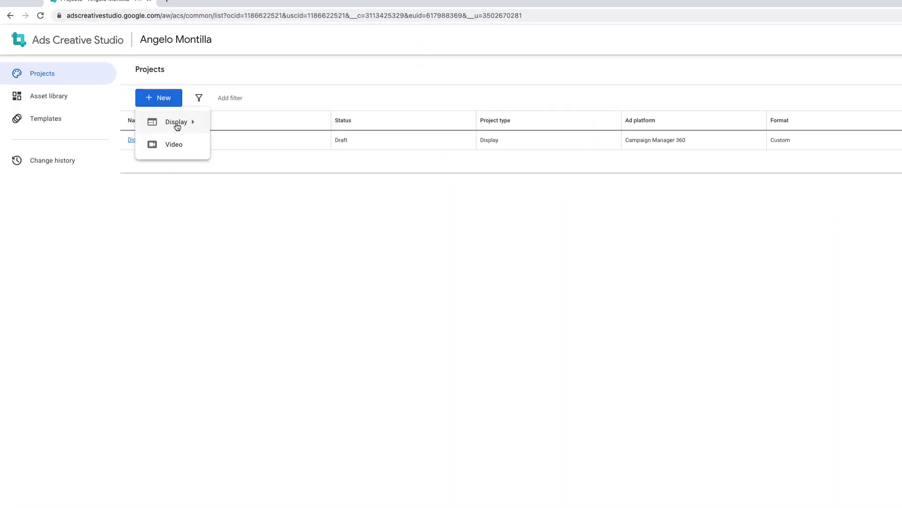
mouse_move(177, 126)
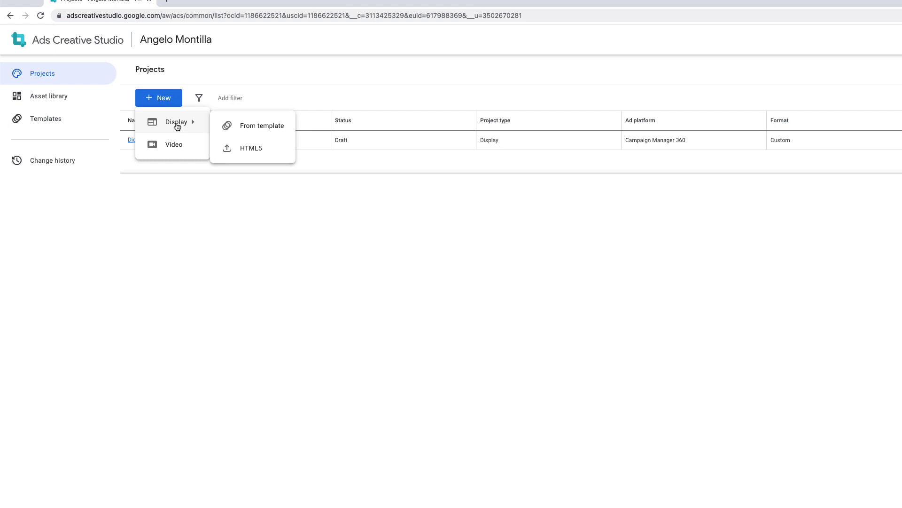
left_click(258, 148)
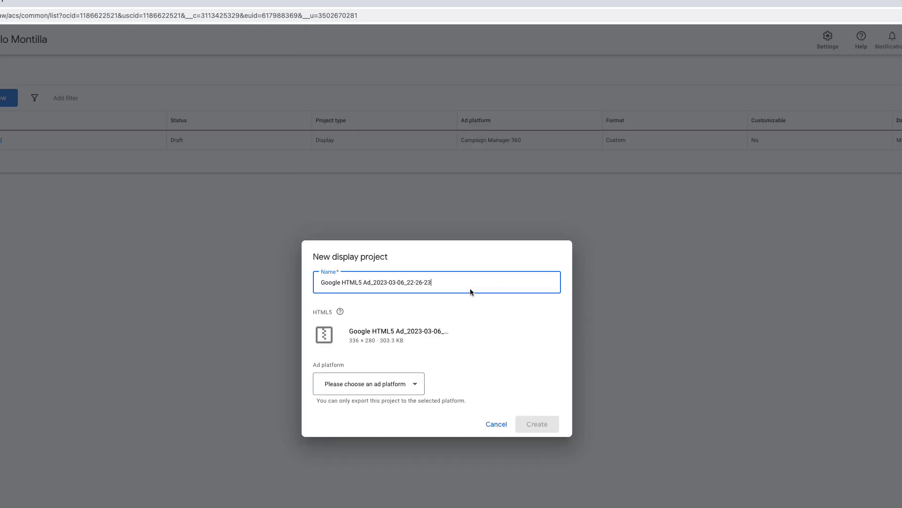
Step: Name the project 'Google HTML5 Ad FINAL', choose Campaign Manager 360, and create it
left_click_drag(438, 282, 374, 282)
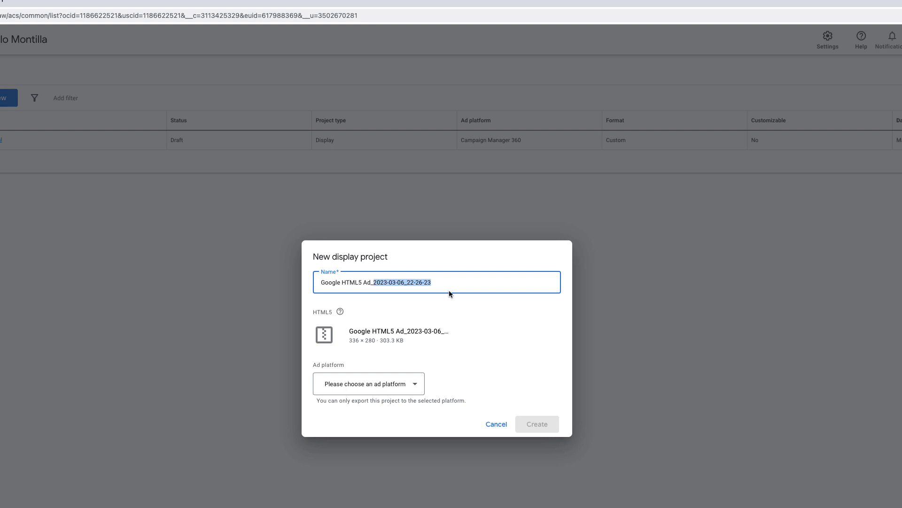
key("BackSpace")
key("BackSpace")
type("FINAL")
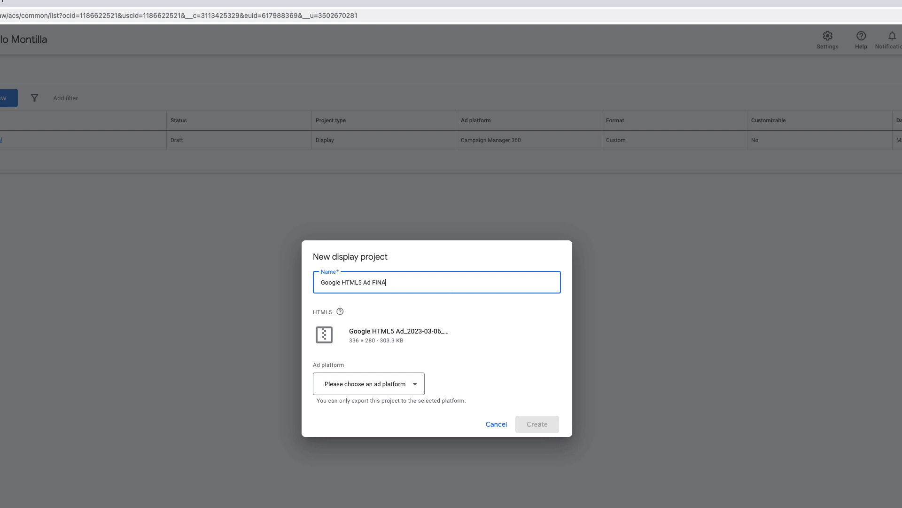
left_click(416, 390)
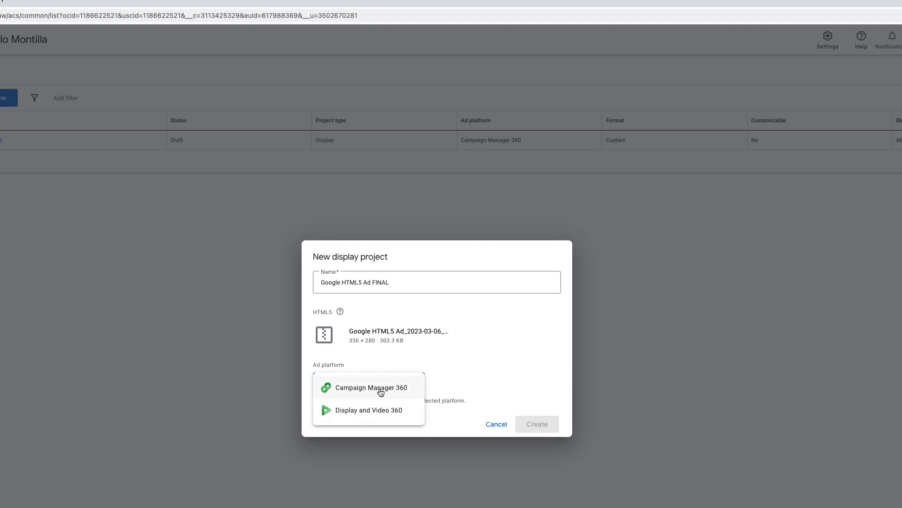
left_click(374, 389)
left_click(543, 426)
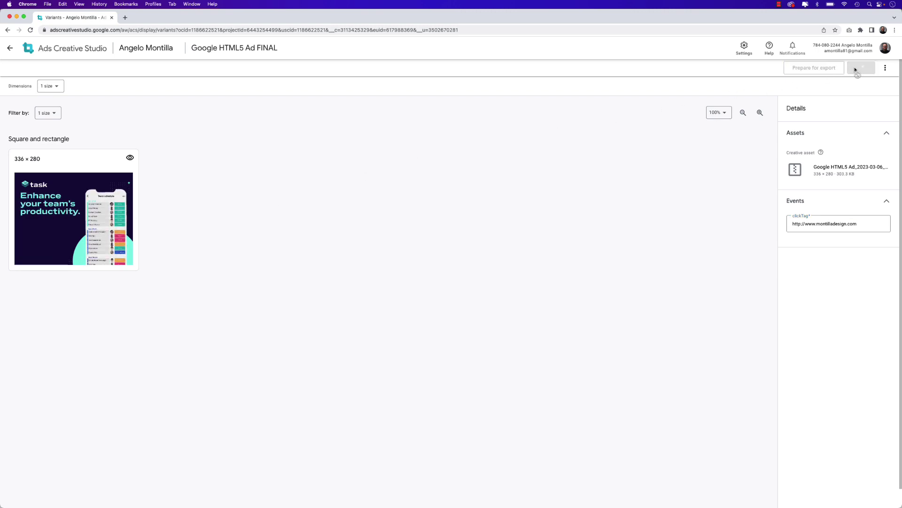
Step: Prepare the Google HTML5 Ad FINAL project for export
left_click(836, 69)
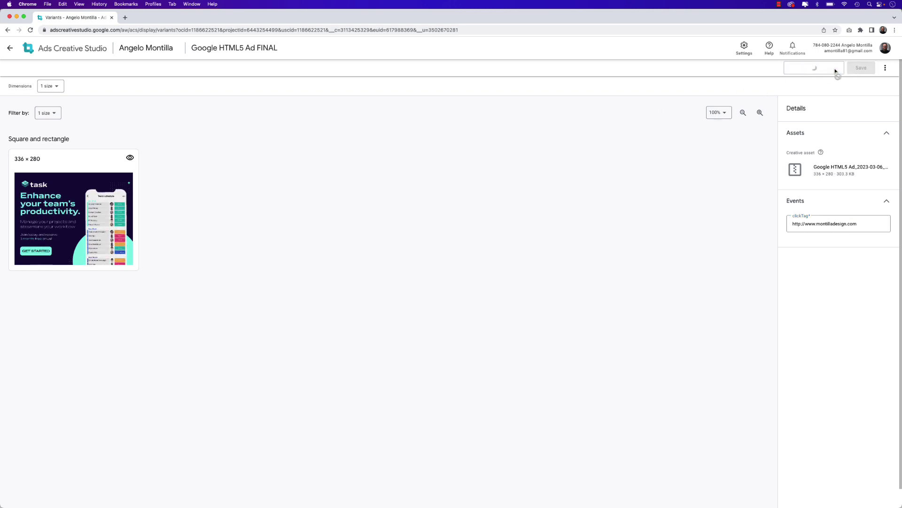